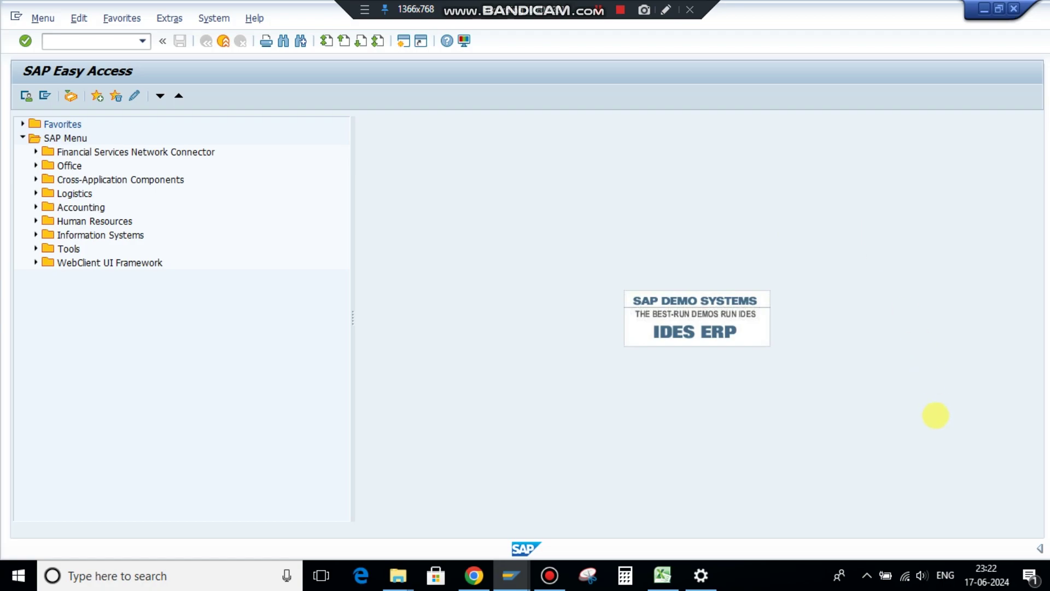
- Switch to the Excel training sheet and hide column F
left_click(663, 576)
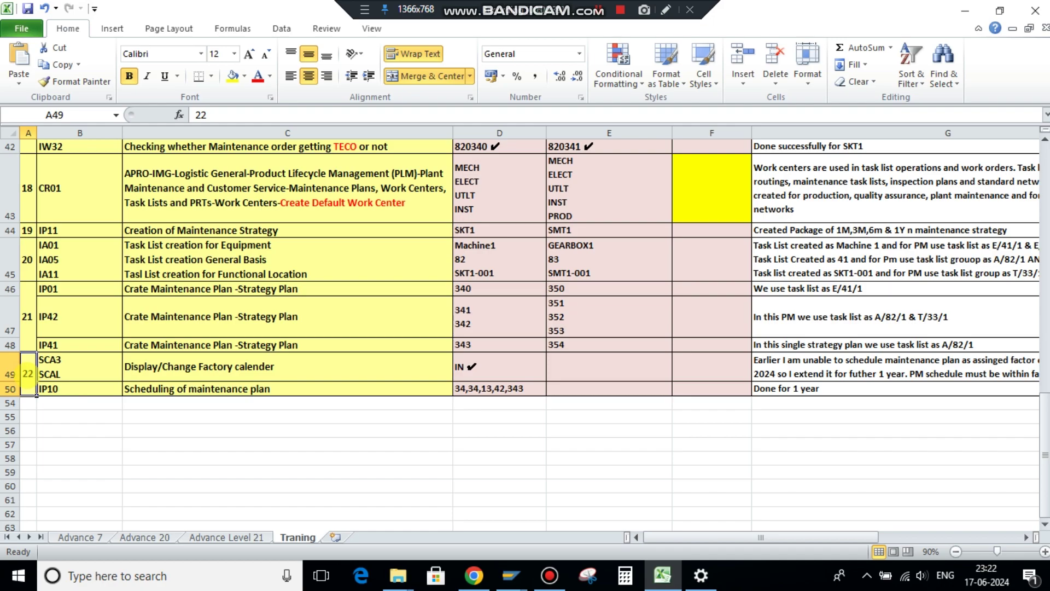
left_click(27, 328)
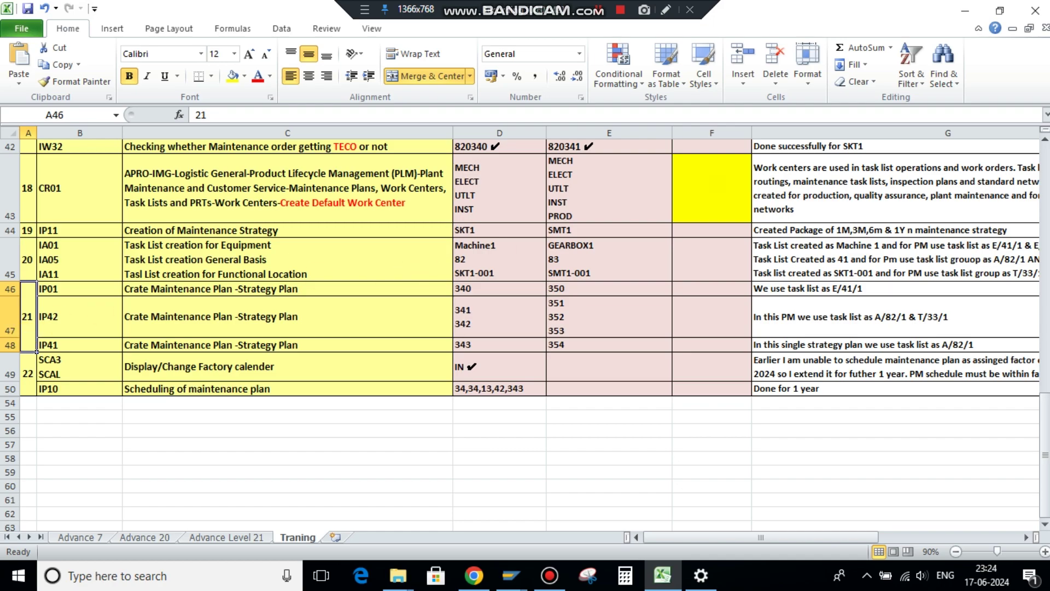
left_click(711, 130)
right_click(712, 131)
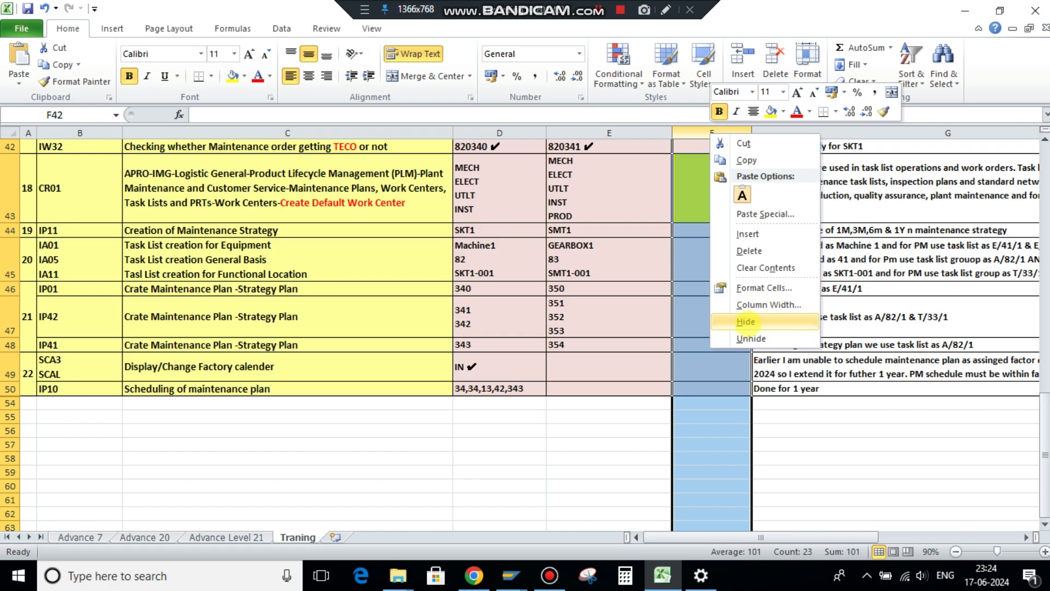
left_click(746, 321)
- Review the training list from its header row down to the Display/Change Factory calender entry in row 49
left_click(492, 388)
key("ctrl+Up")
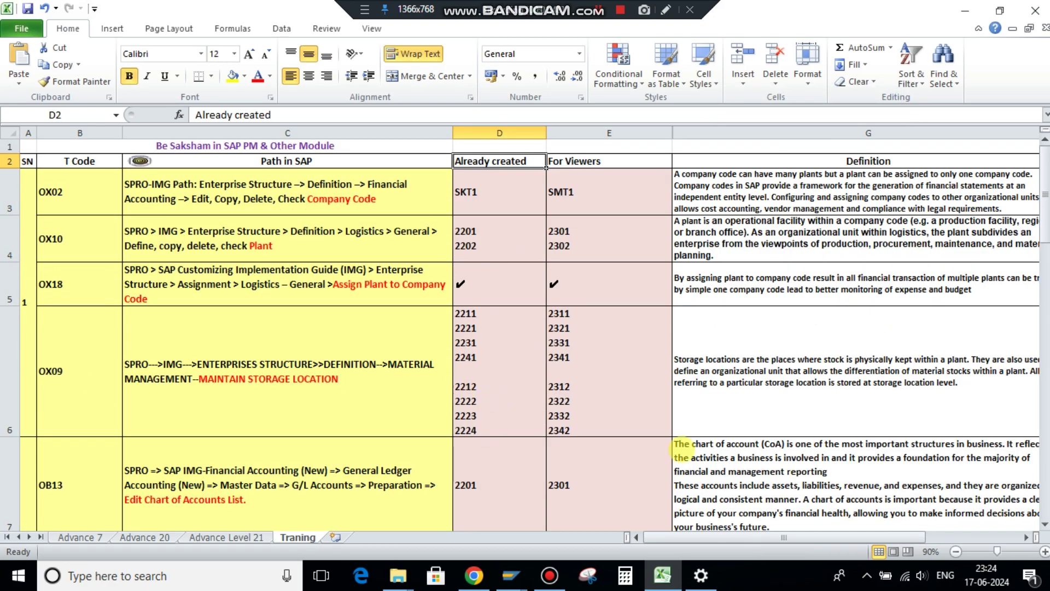
left_click_drag(1043, 201, 1011, 491)
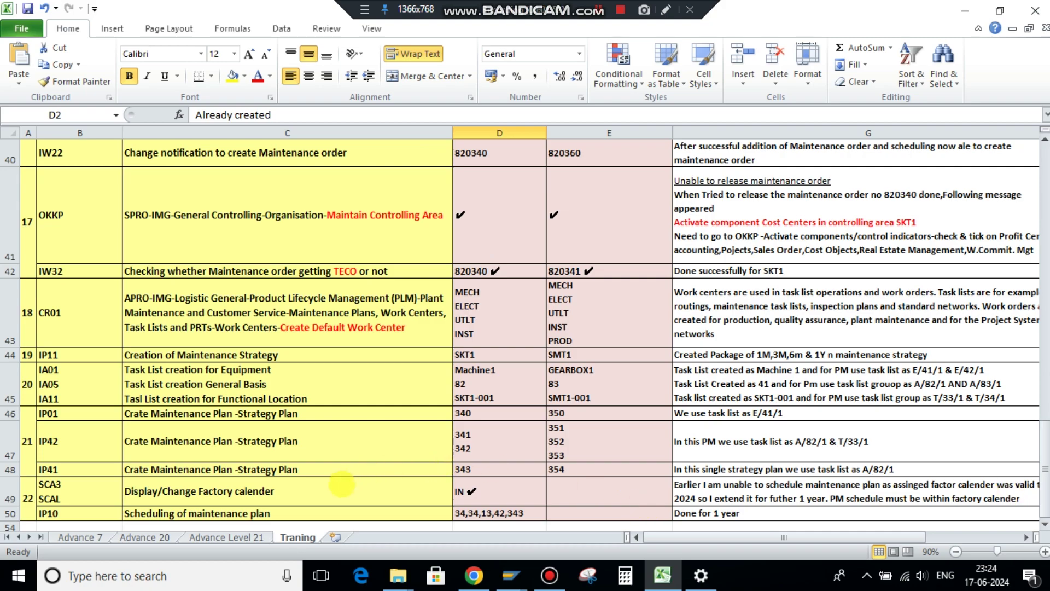
left_click(342, 484)
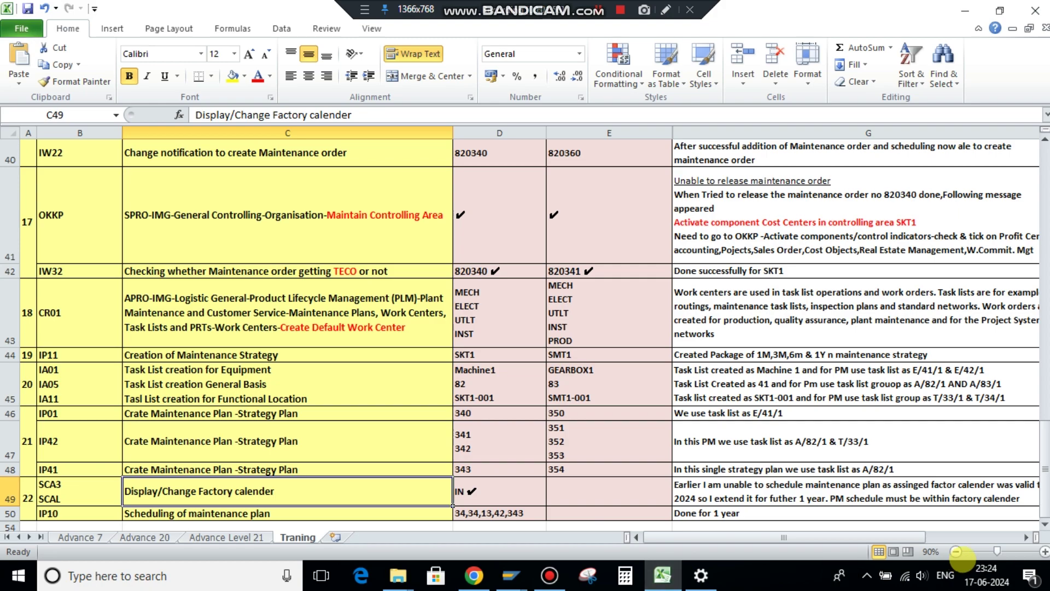
left_click(1044, 523)
left_click(1044, 524)
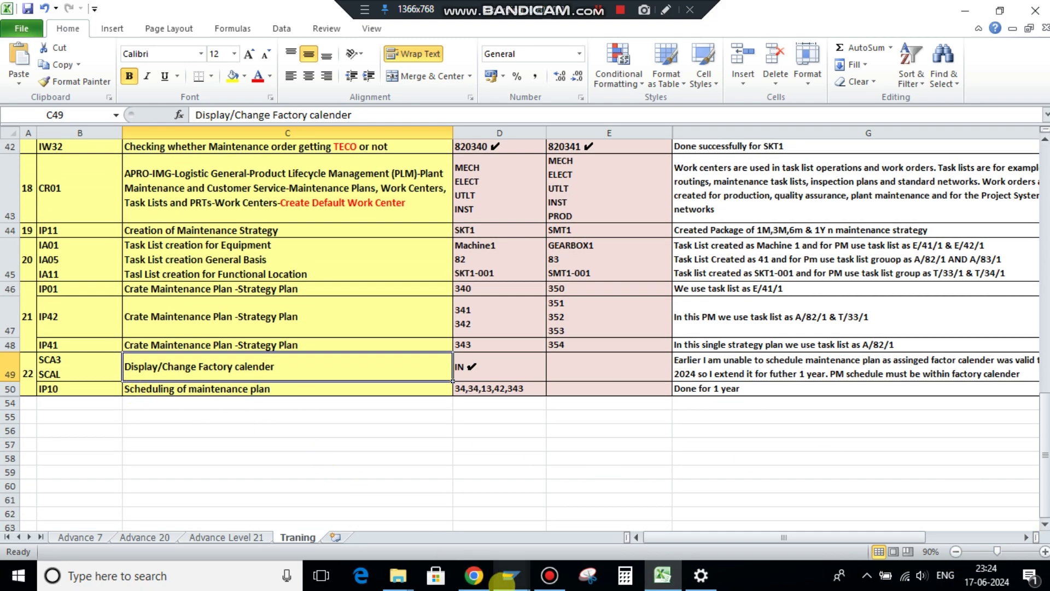
- Switch to SAP and open the calendar main menu with transaction SCAL
left_click(510, 575)
left_click(534, 468)
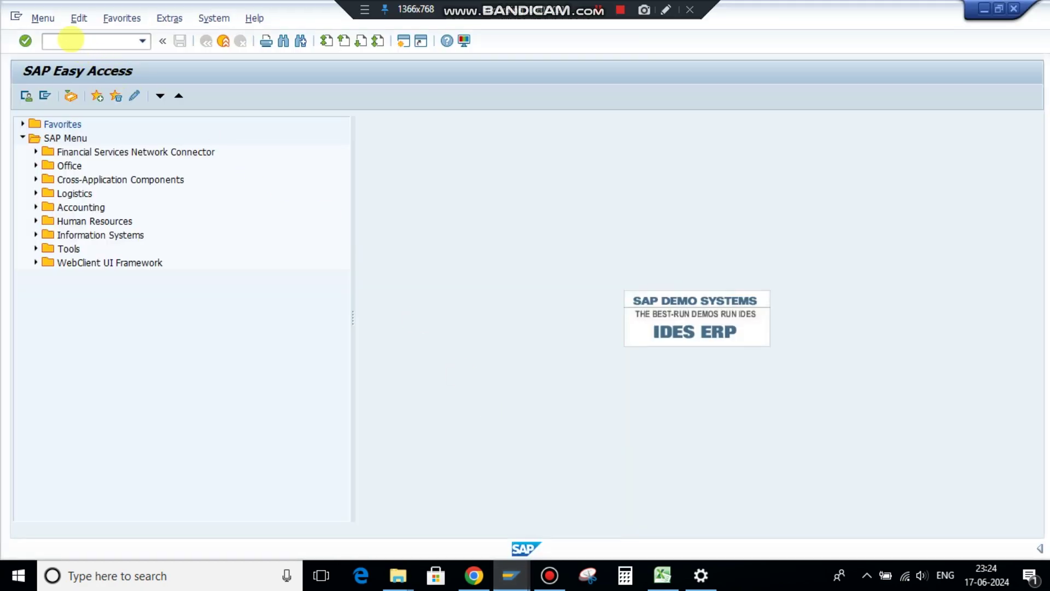
type("SCAL")
key("Return")
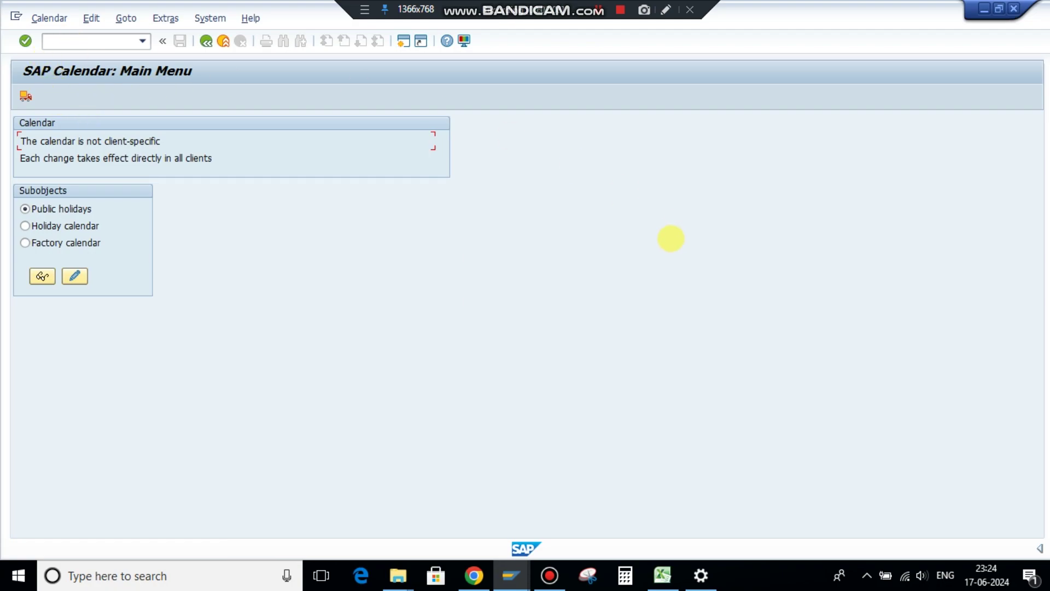
left_click(666, 10)
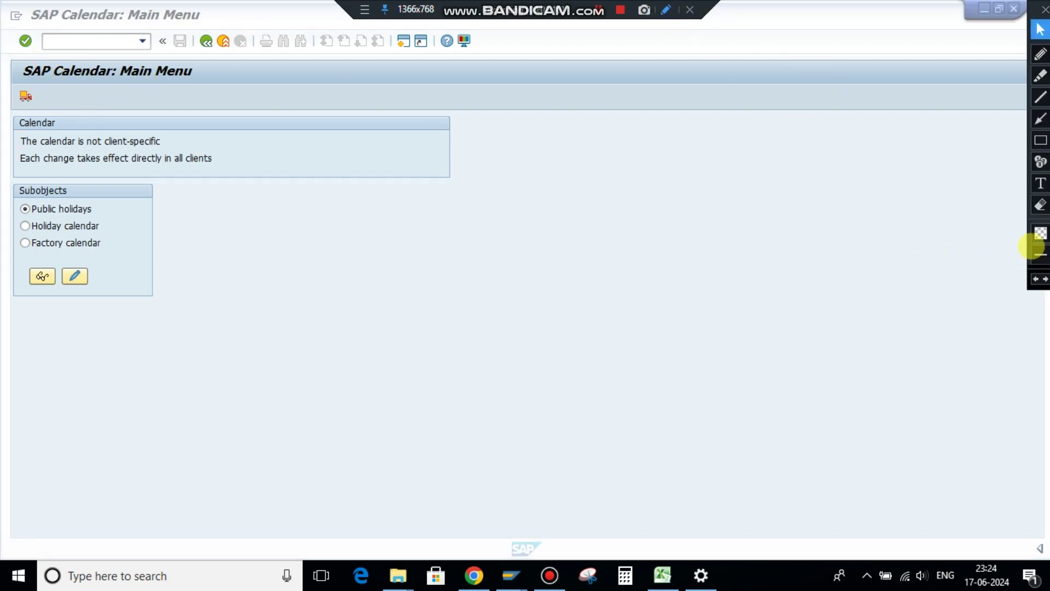
left_click(1040, 140)
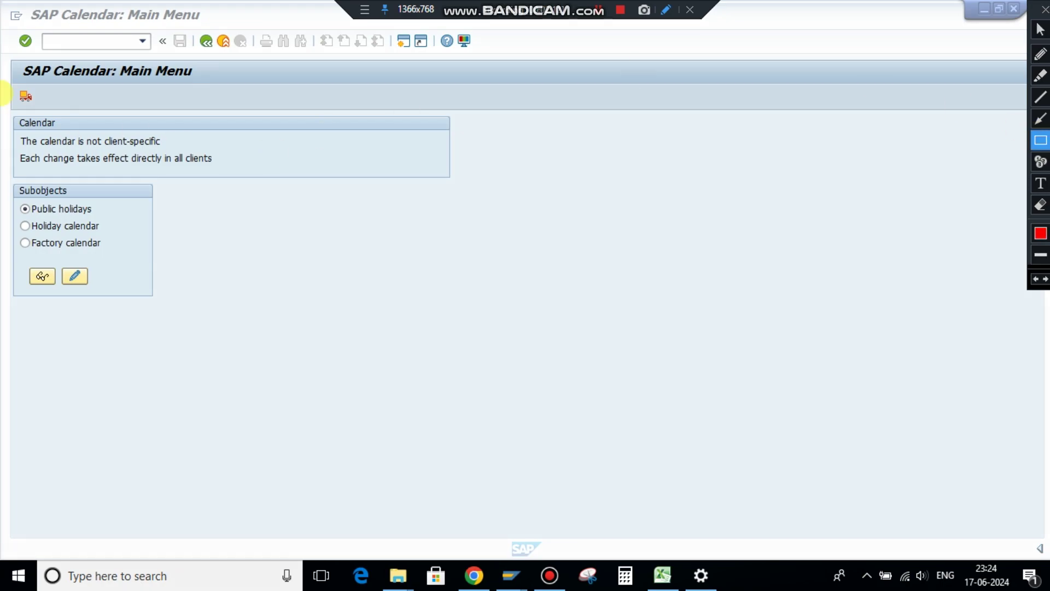
mouse_move(15, 57)
left_mouse_down()
mouse_move(77, 110)
mouse_move(218, 98)
mouse_move(224, 87)
left_mouse_up()
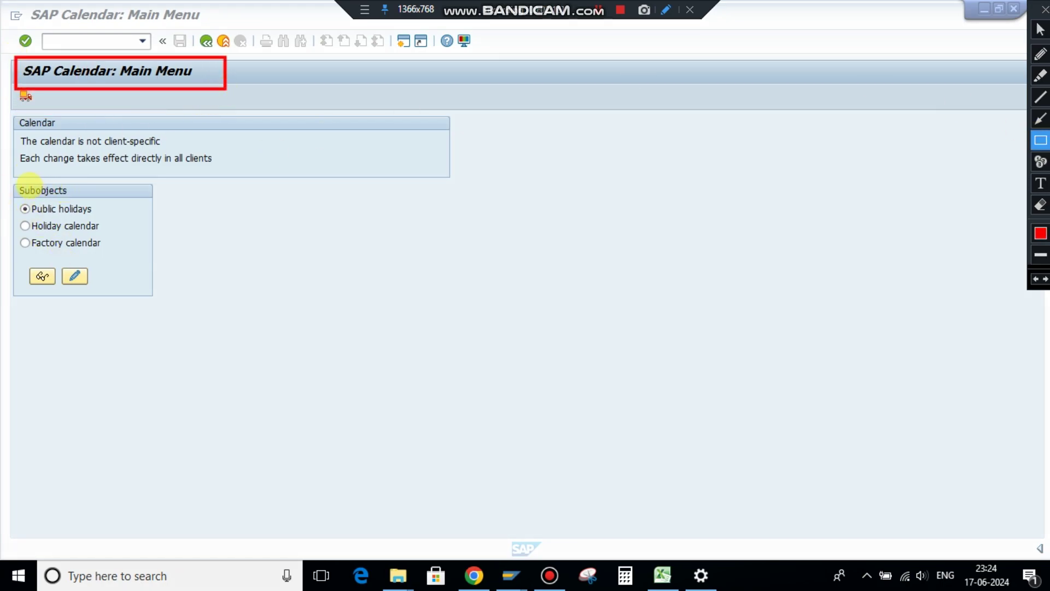
left_click_drag(16, 133, 182, 148)
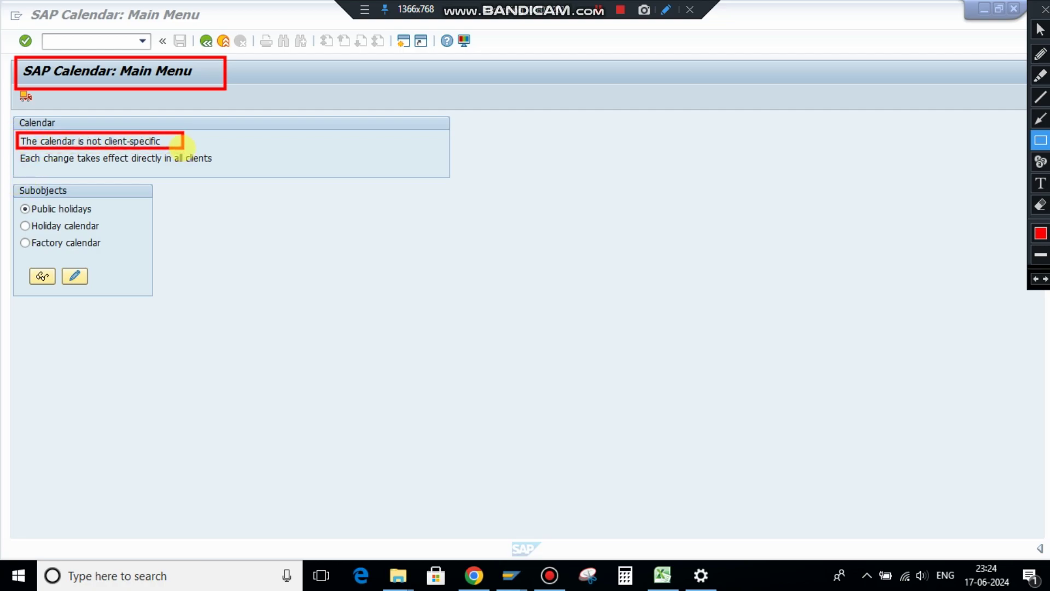
left_click_drag(16, 146, 241, 166)
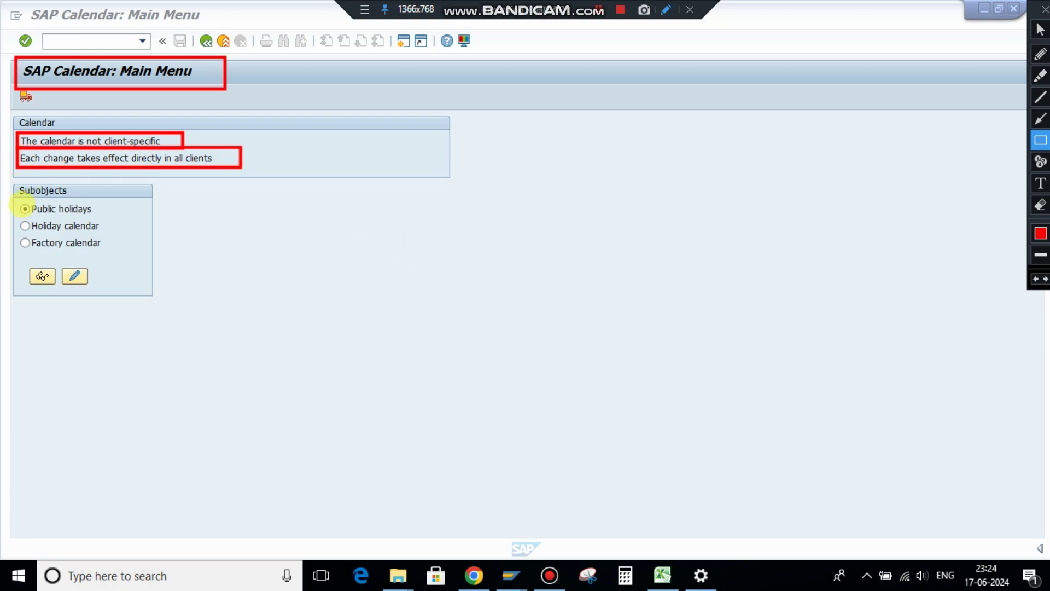
left_click_drag(16, 197, 104, 218)
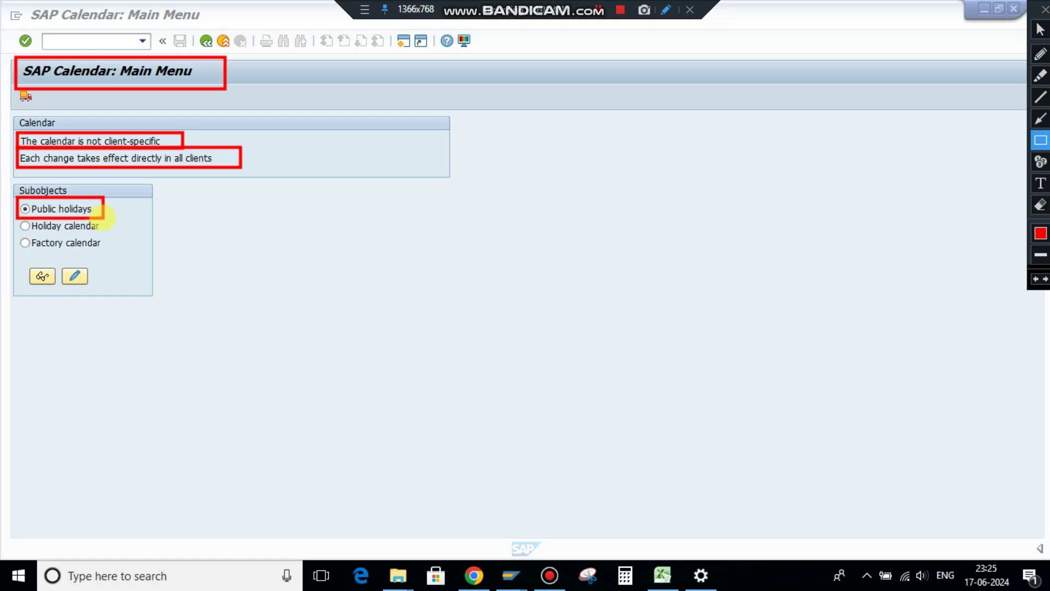
mouse_move(16, 219)
left_mouse_down()
mouse_move(76, 242)
mouse_move(113, 235)
left_mouse_up()
mouse_move(15, 234)
left_mouse_down()
mouse_move(104, 244)
mouse_move(128, 258)
left_mouse_up()
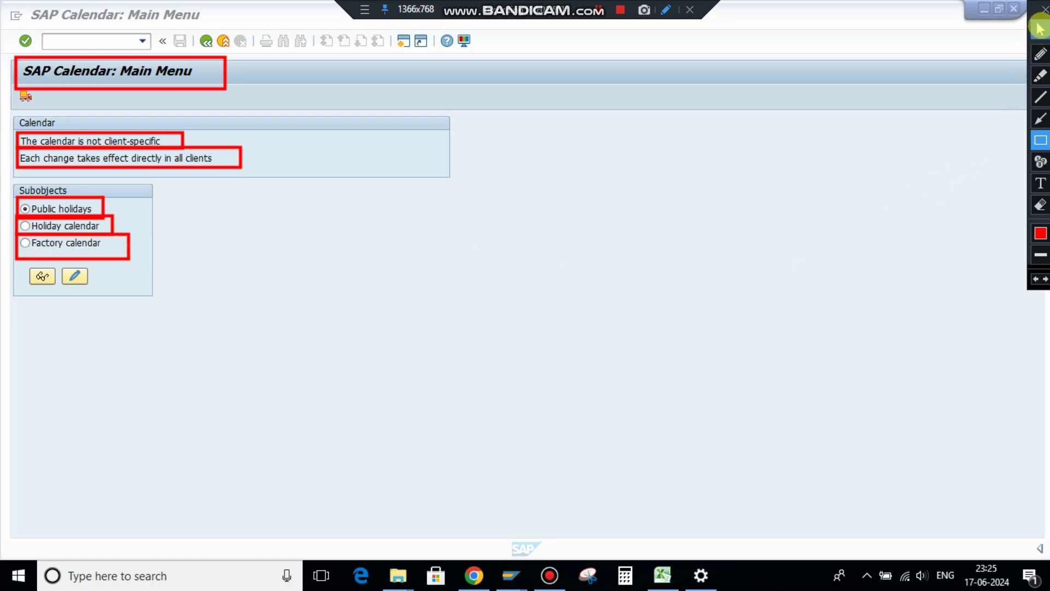
left_click(1037, 279)
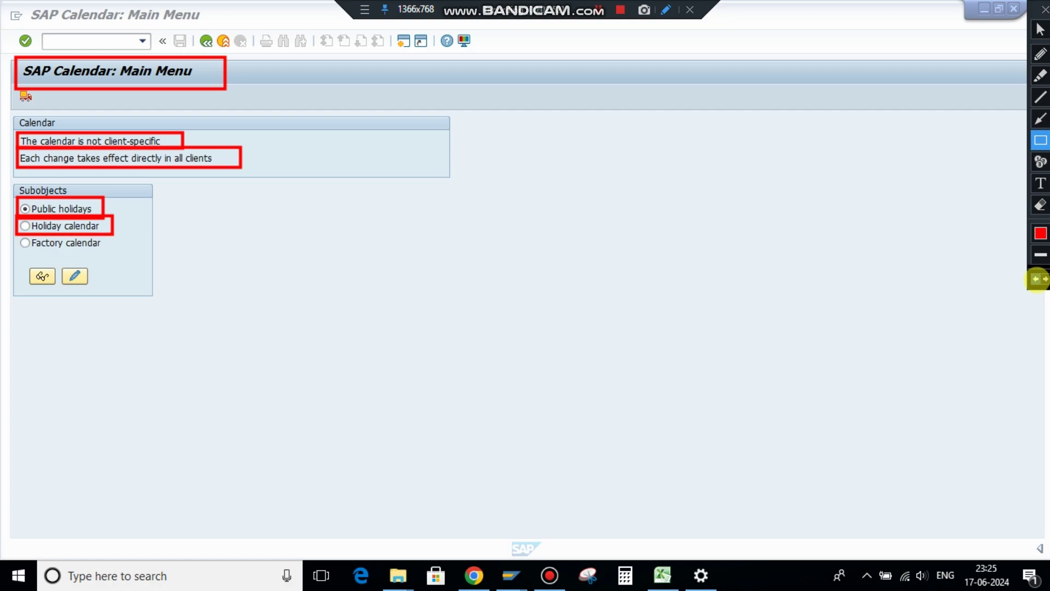
left_click(1037, 279)
left_click(1038, 279)
left_click(1038, 279)
left_click(1037, 279)
left_click(1037, 279)
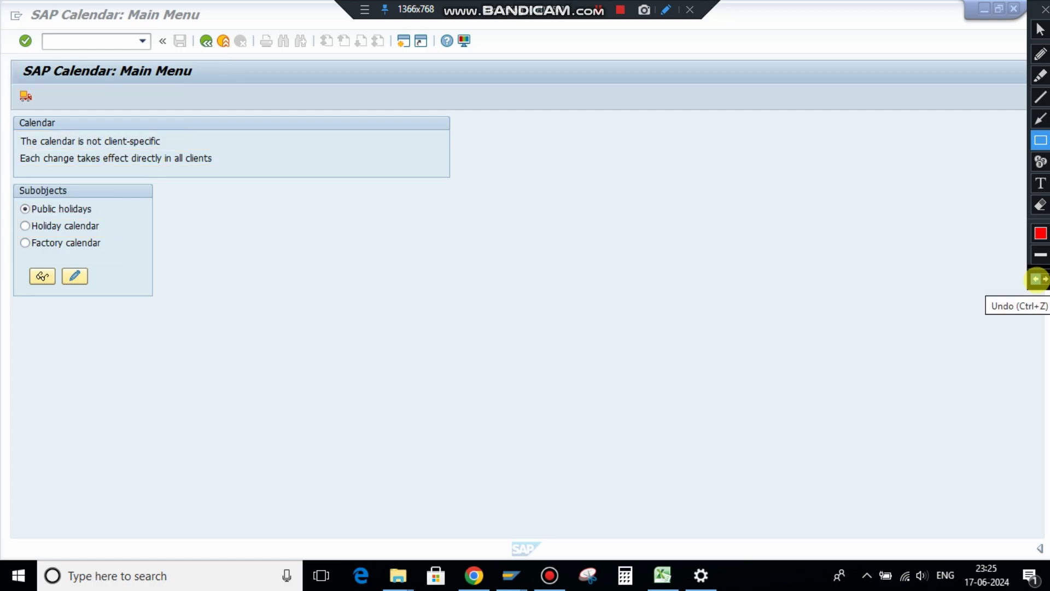
left_click(1039, 29)
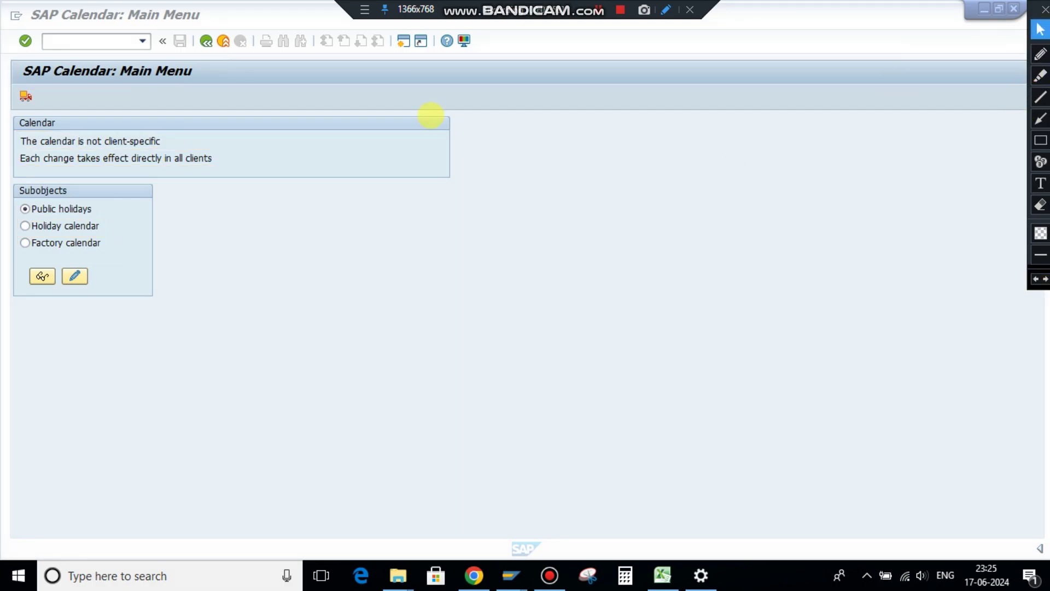
- Return to SAP Easy Access, reopen transaction SCAL and display the Factory calendar overview
left_click(205, 41)
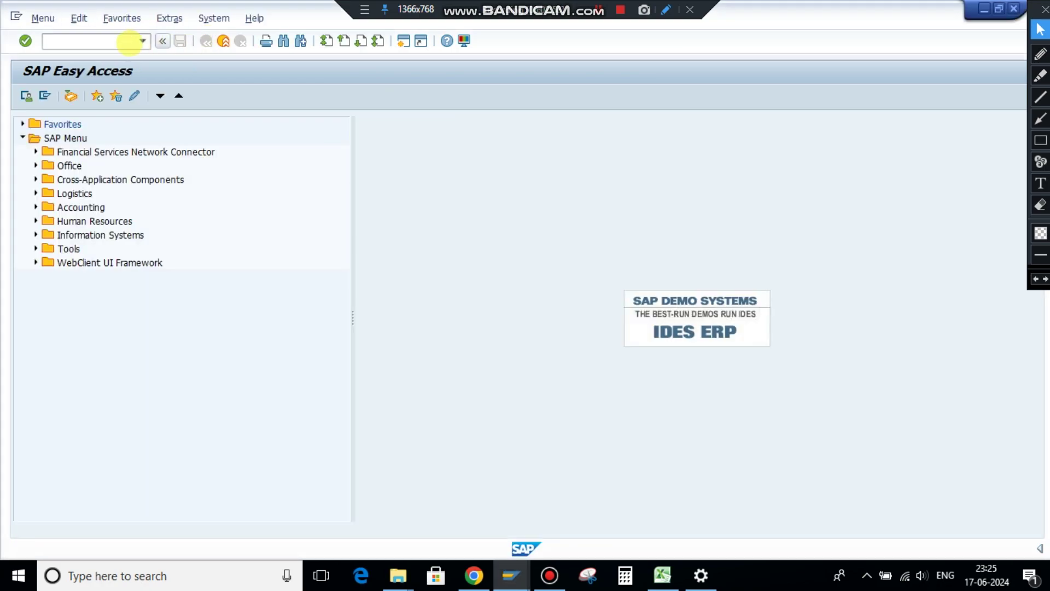
type("SA")
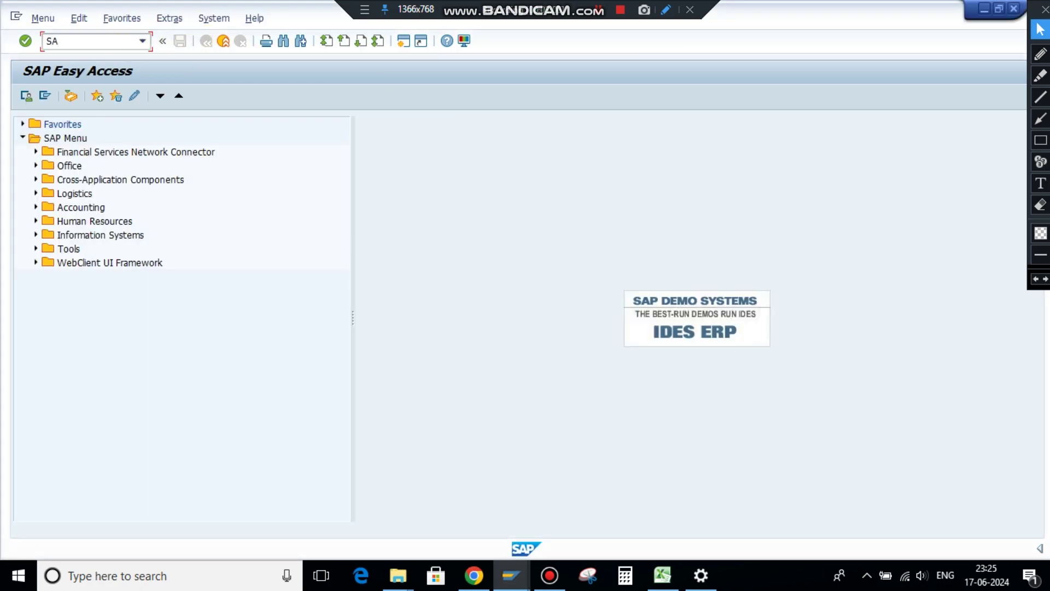
key("BackSpace")
type("CAL")
key("Return")
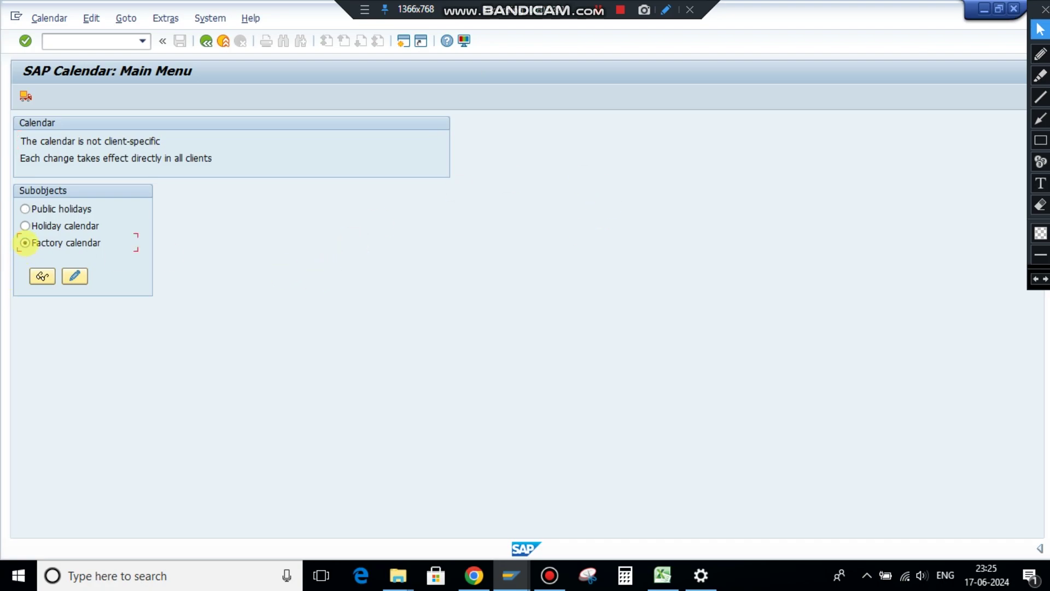
left_click(42, 276)
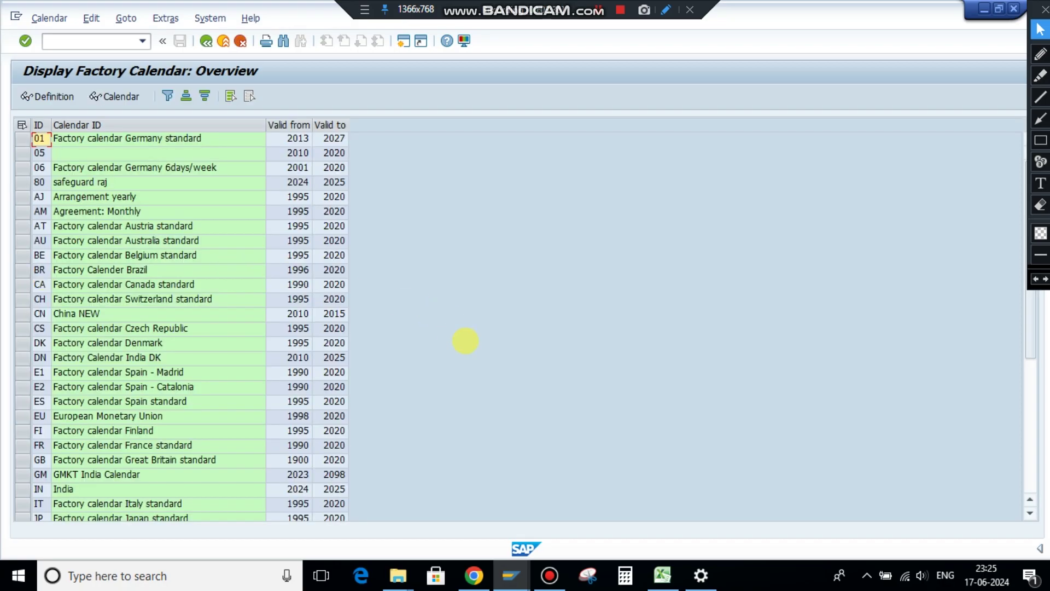
- Check the factory calendar entry in the Excel training sheet and return to the SAP overview
left_click(662, 575)
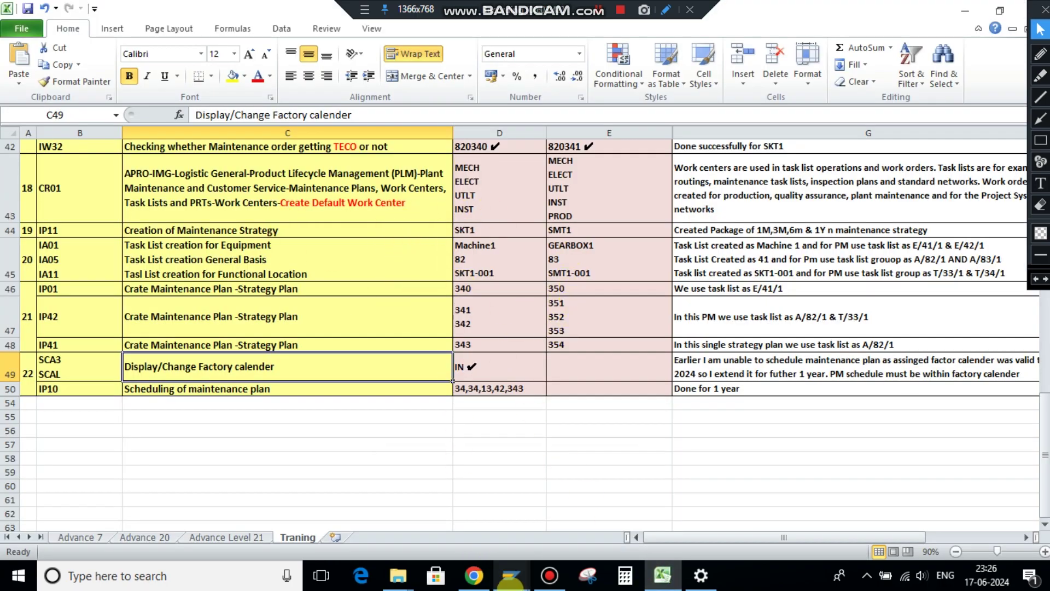
mouse_move(510, 574)
left_click(528, 487)
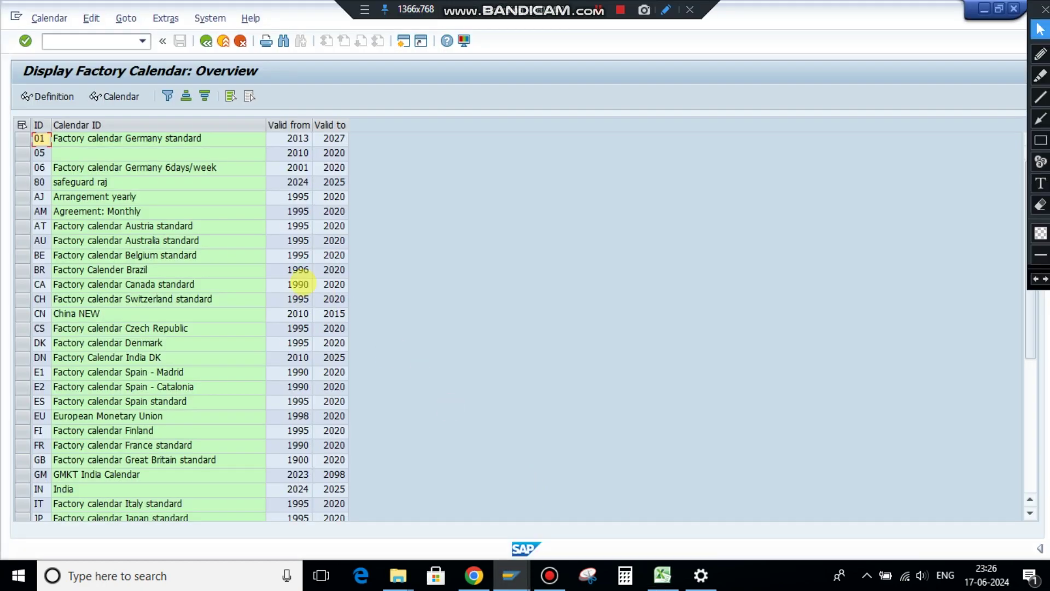
- Search the factory calendar overview for "INDIA", continuing through the matches to the calendar with ID IN
key("ctrl+f")
type("INDIA")
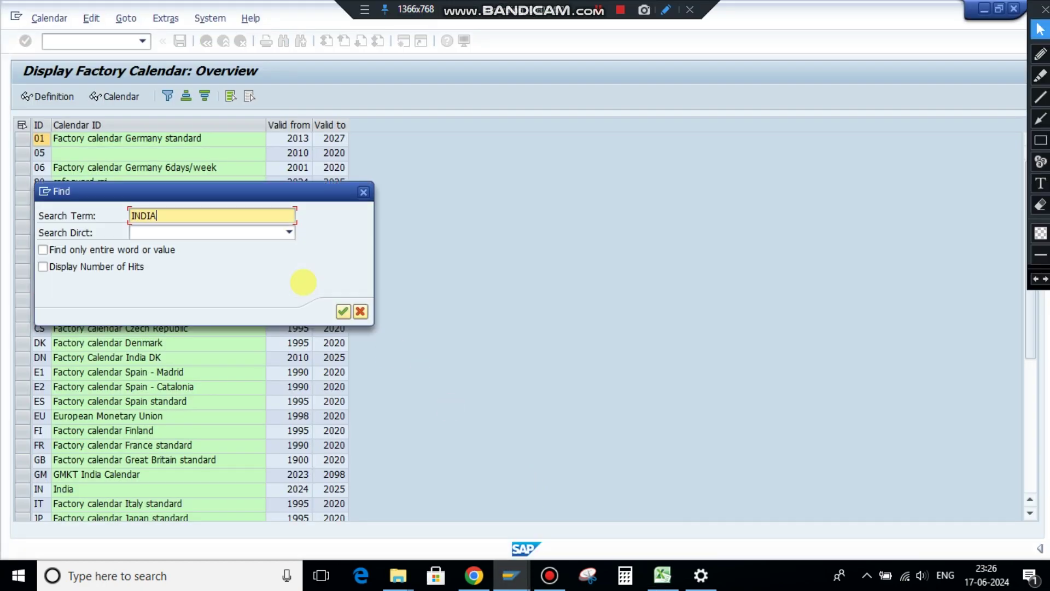
key("Return")
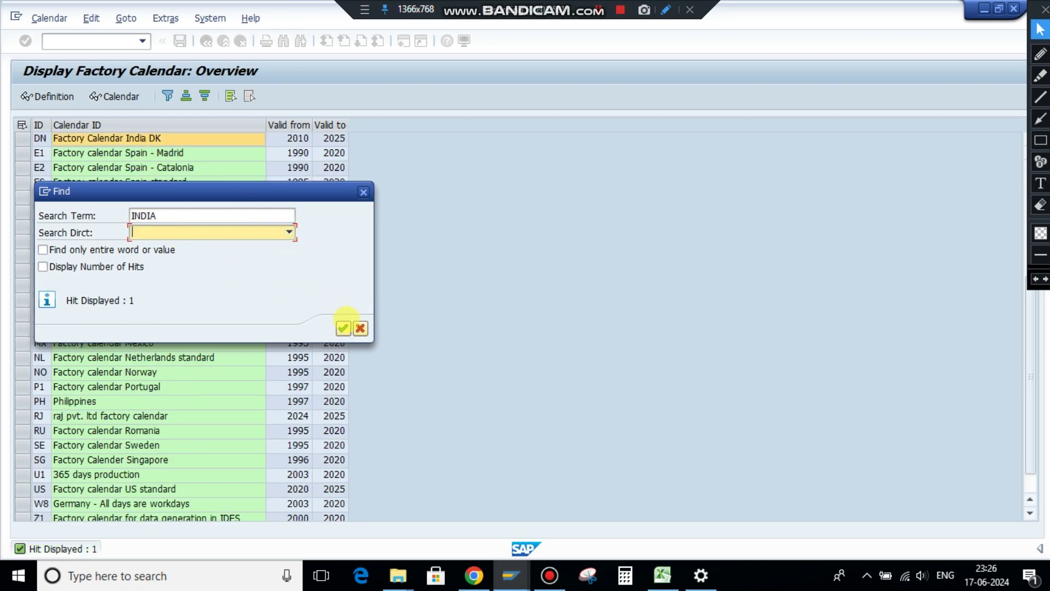
left_click(343, 328)
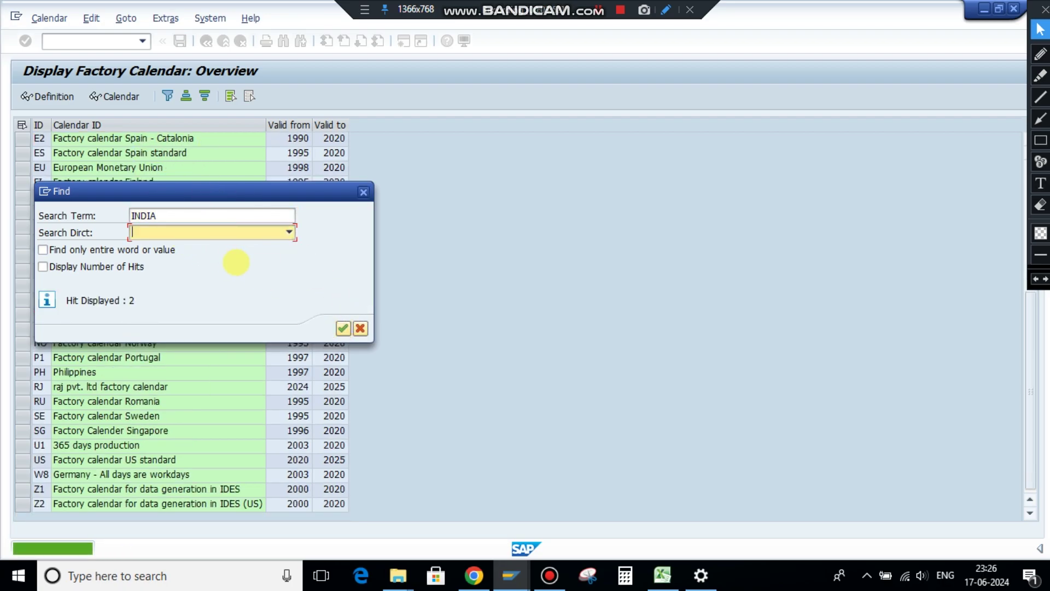
left_click_drag(216, 192, 515, 270)
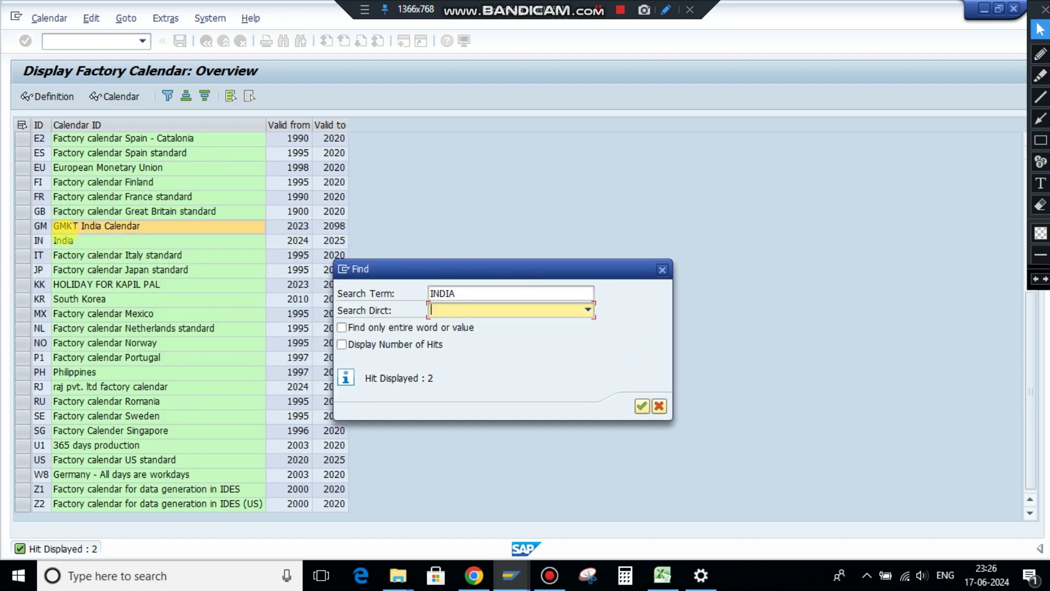
left_click(642, 405)
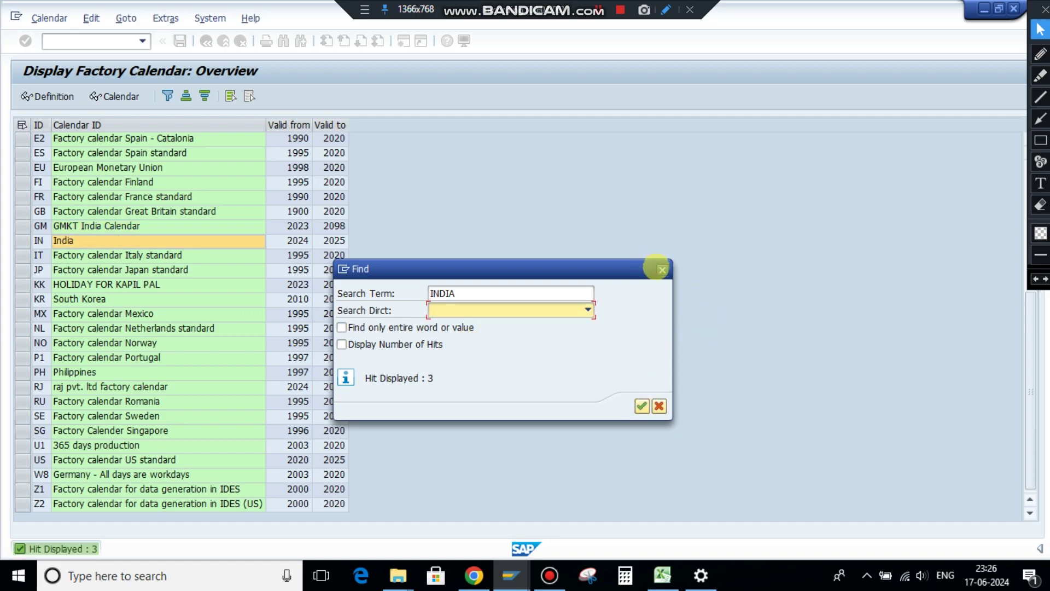
left_click(662, 269)
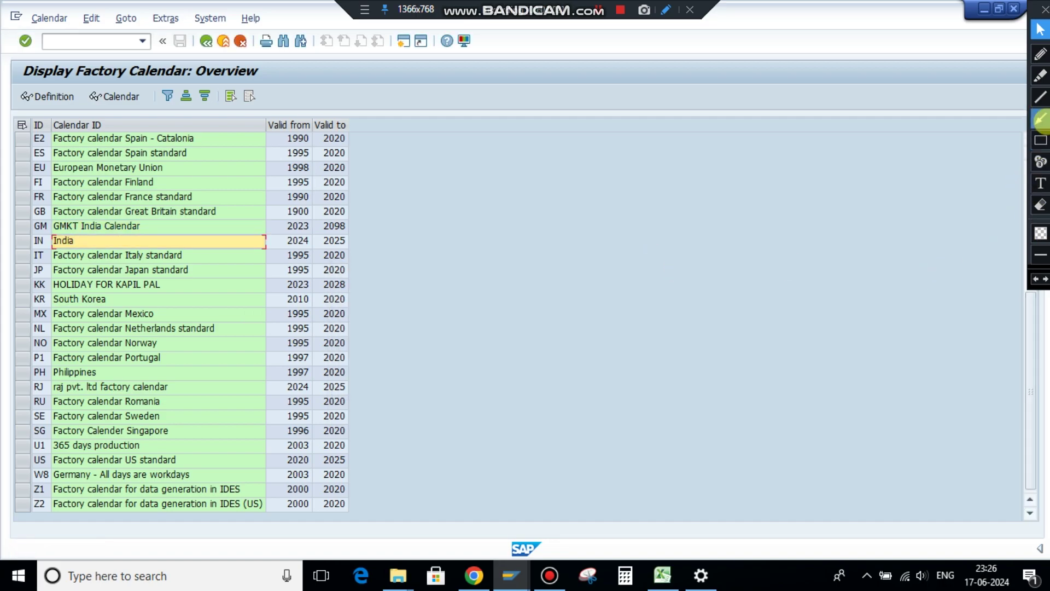
left_click(1041, 140)
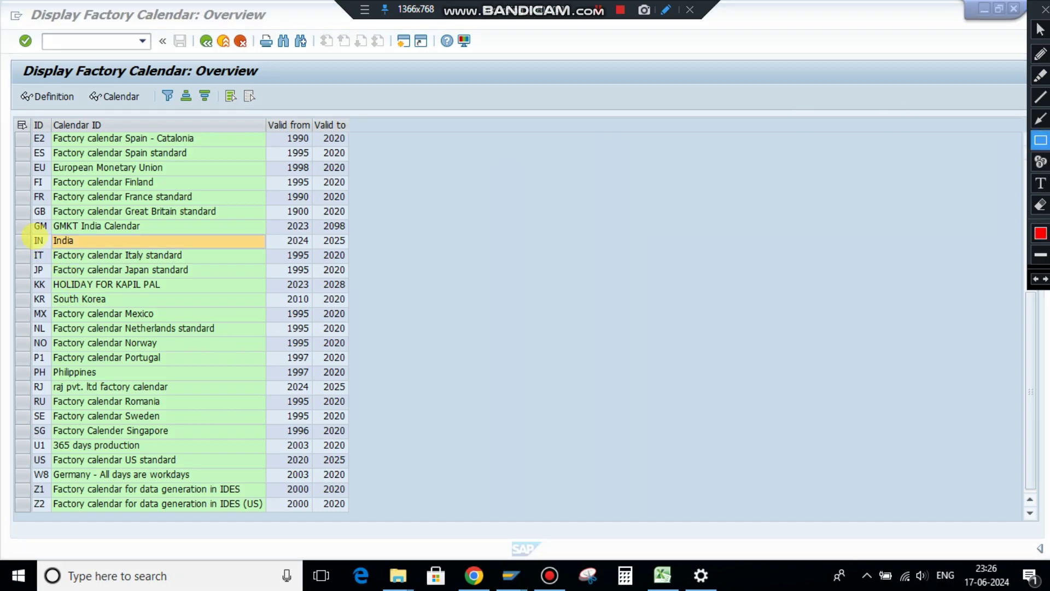
mouse_move(30, 232)
left_mouse_down()
mouse_move(47, 248)
mouse_move(370, 253)
left_mouse_up()
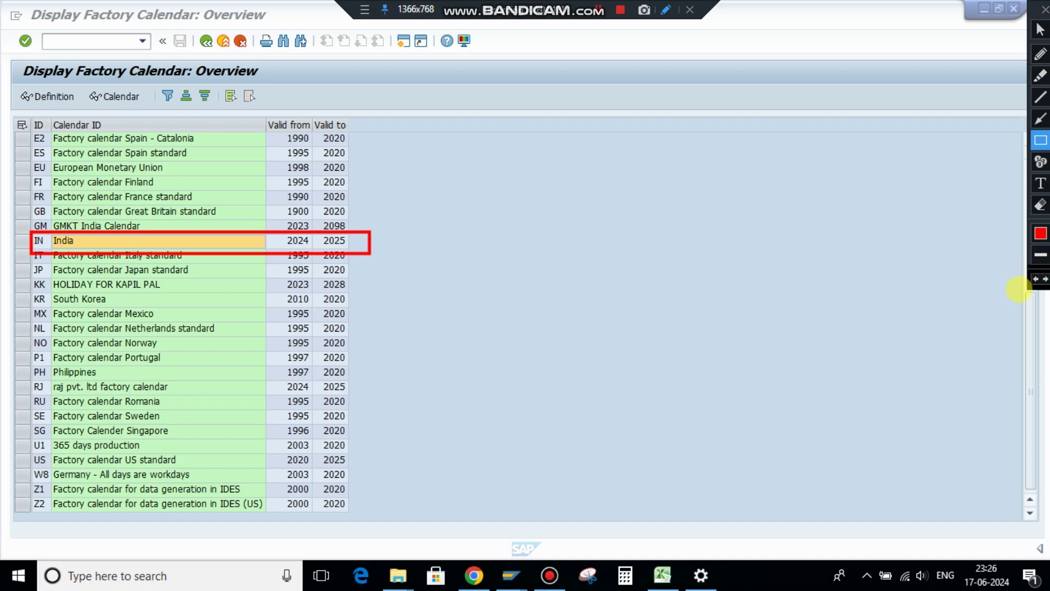
left_click(1035, 279)
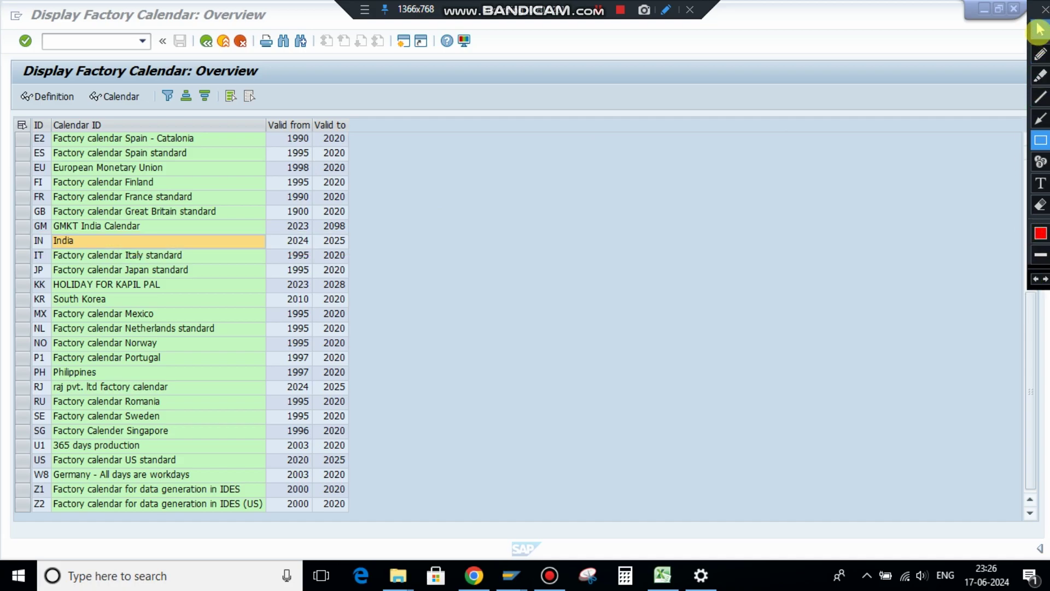
left_click(1039, 30)
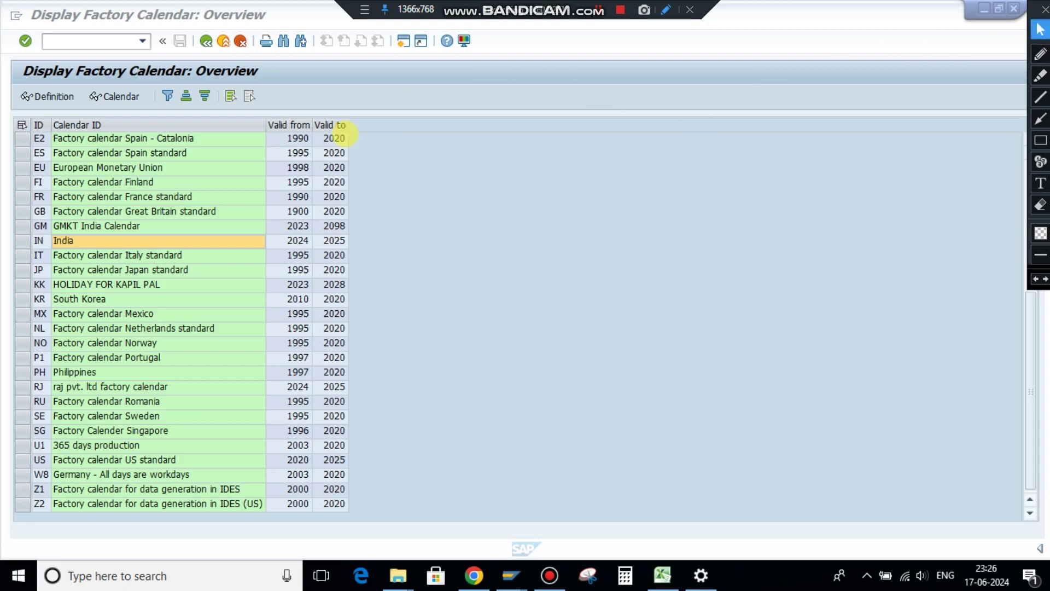
- Display the details of the India factory calendar with ID IN, and return to the overview
left_click(38, 240)
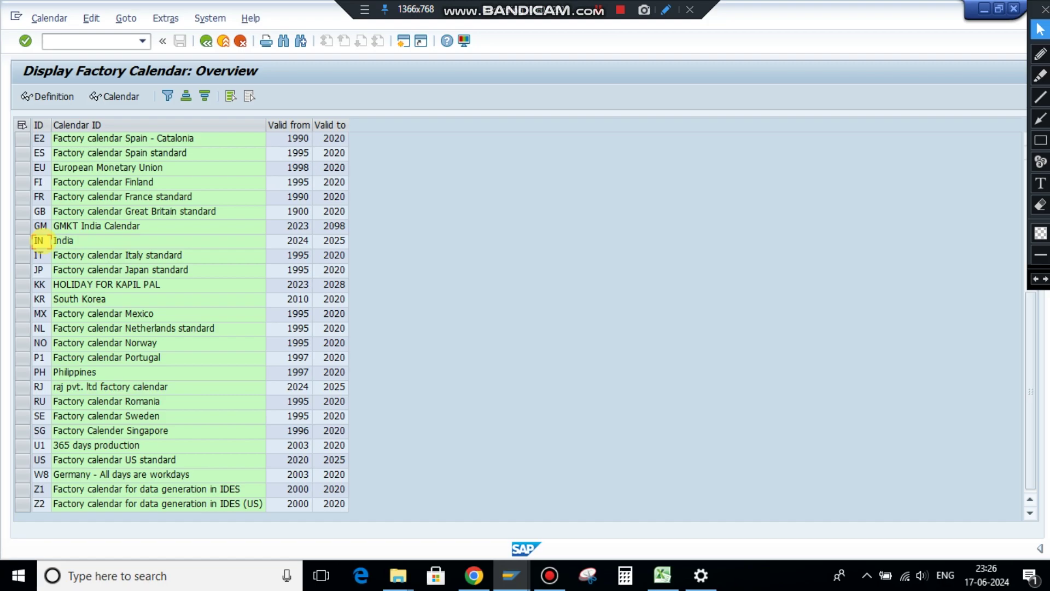
double_click(38, 240)
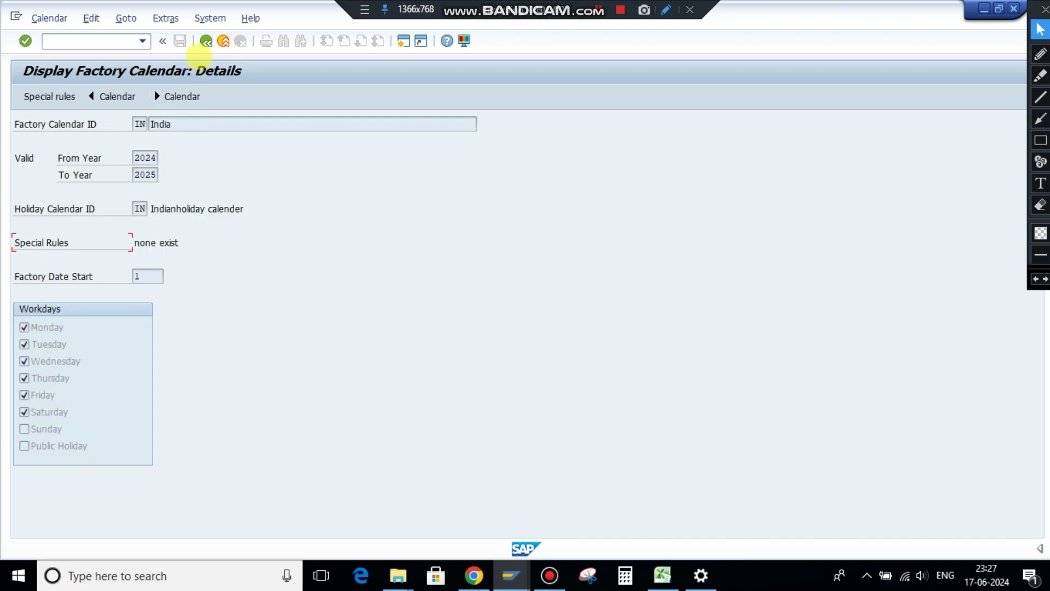
left_click(206, 42)
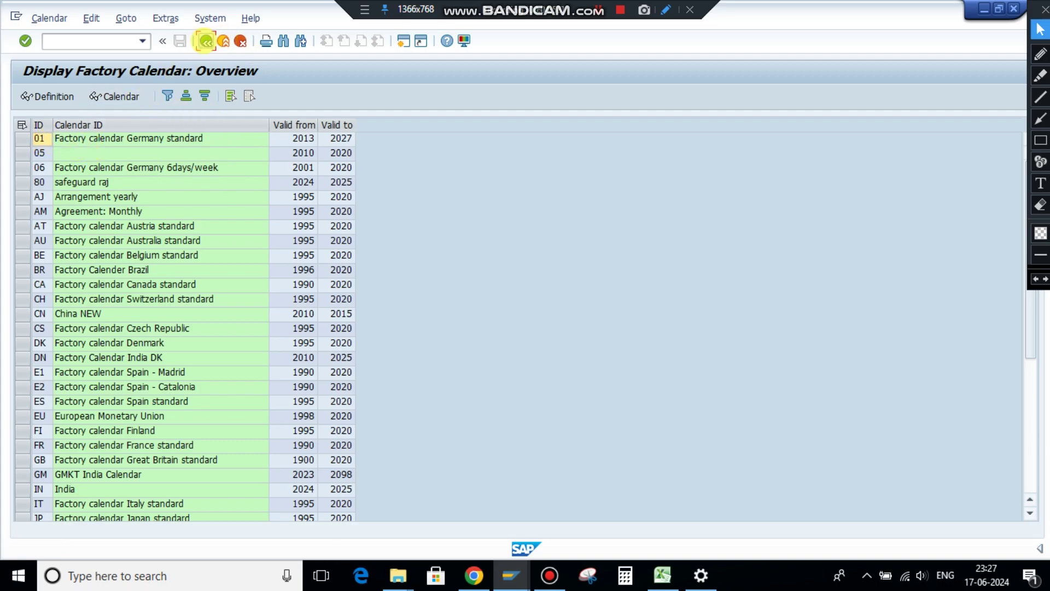
- Open the factory calendar overview in change mode, search it for "INDIA" and open the calendar with ID IN
left_click(205, 41)
left_click(75, 277)
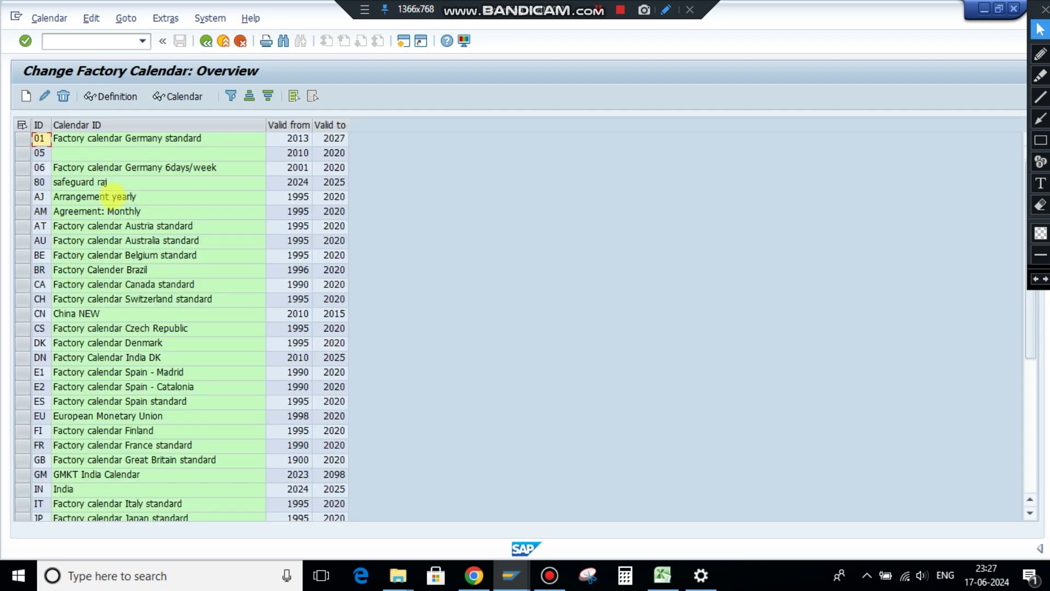
key("ctrl+f")
type("IN")
key("Return")
key("Return")
key("Return")
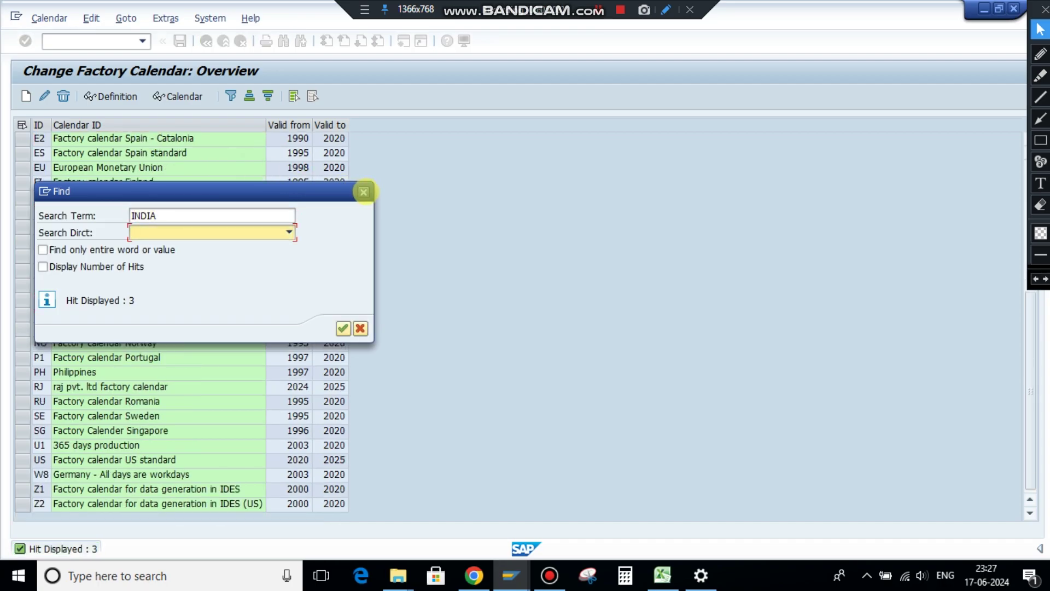
left_click(363, 192)
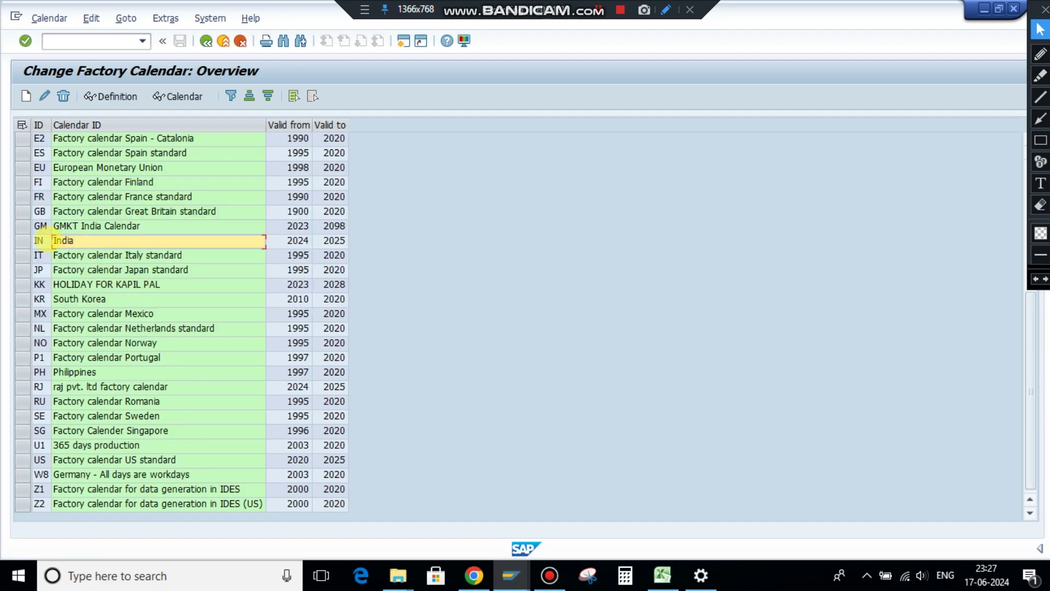
double_click(42, 241)
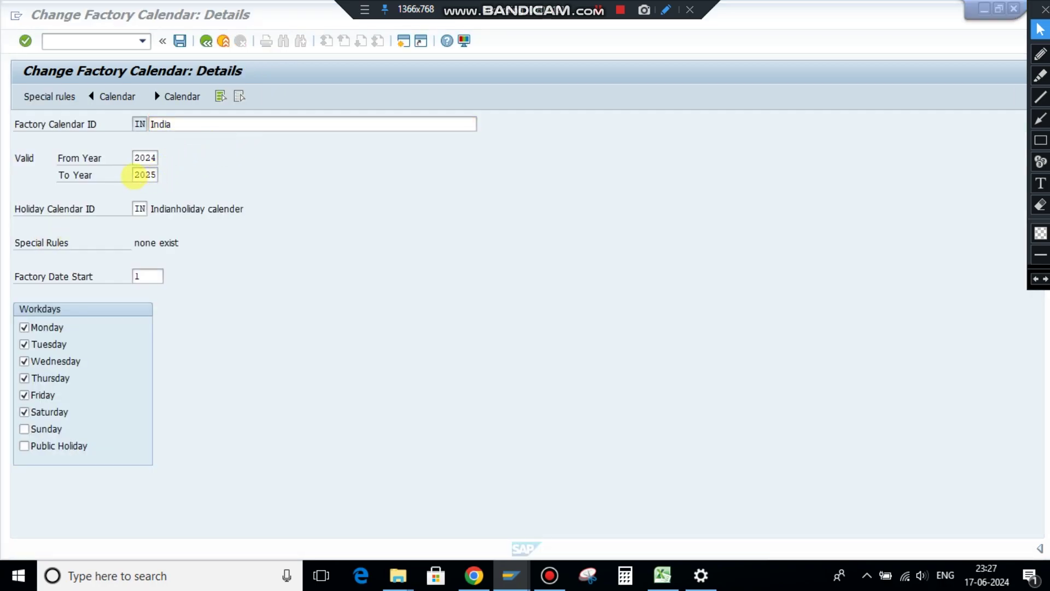
- Try to extend the India factory calendar's validity to the year 2099
double_click(135, 175)
type("2099")
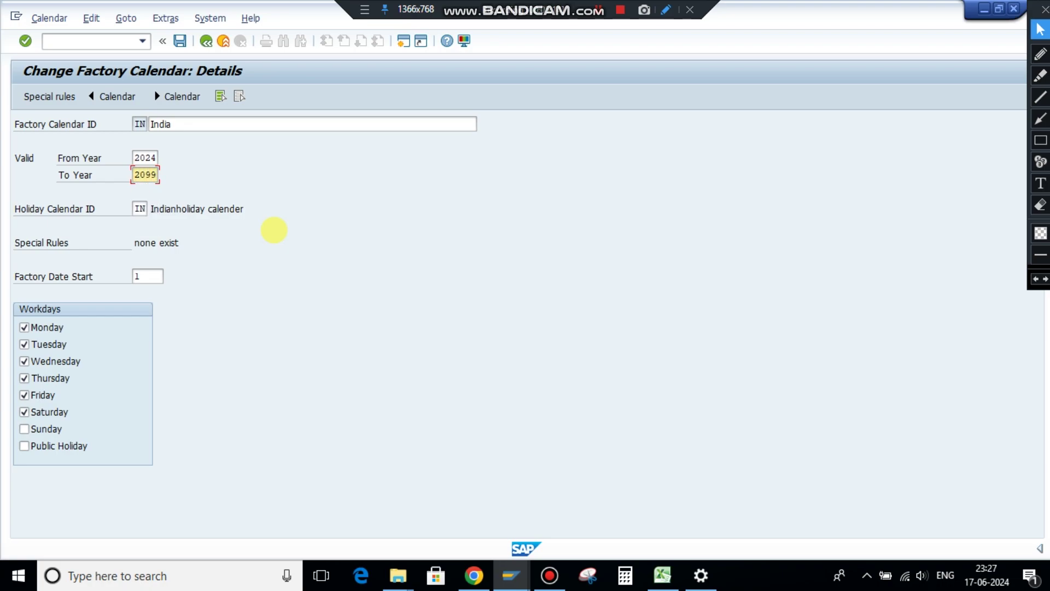
key("Return")
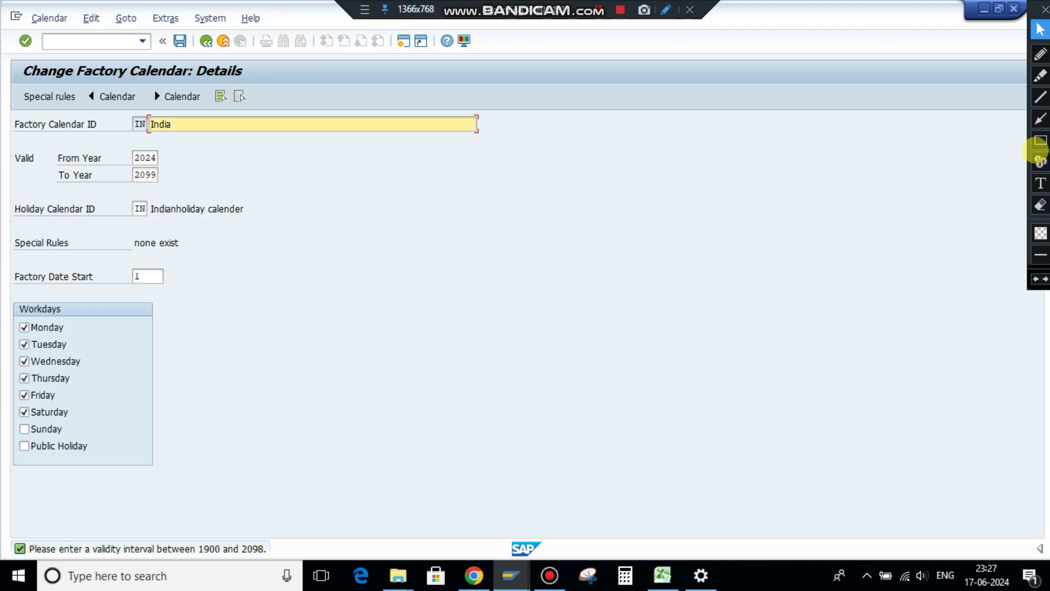
left_click(1041, 140)
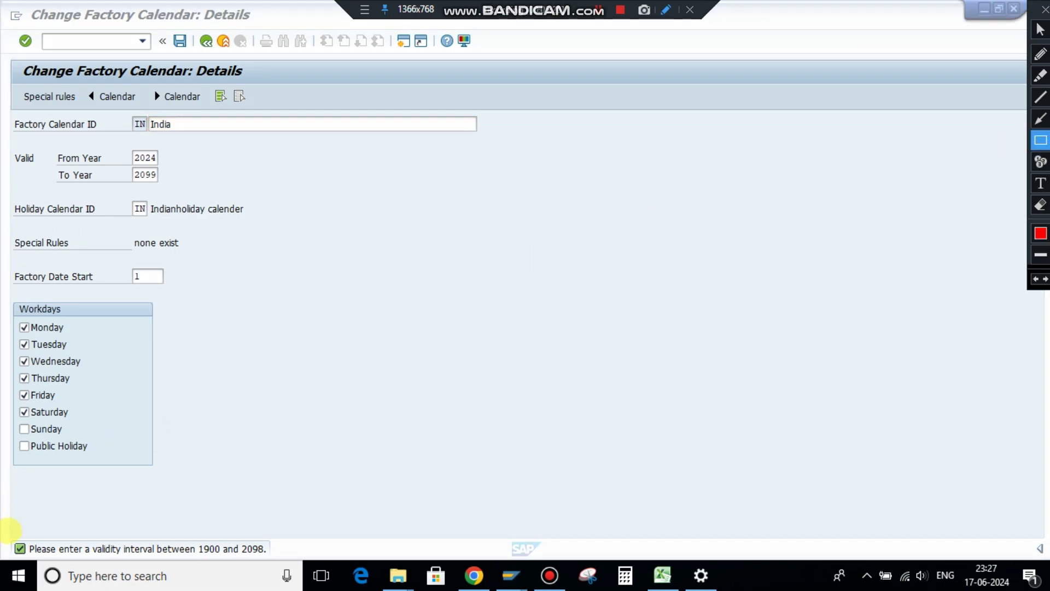
mouse_move(8, 534)
left_mouse_down()
mouse_move(173, 575)
mouse_move(304, 560)
left_mouse_up()
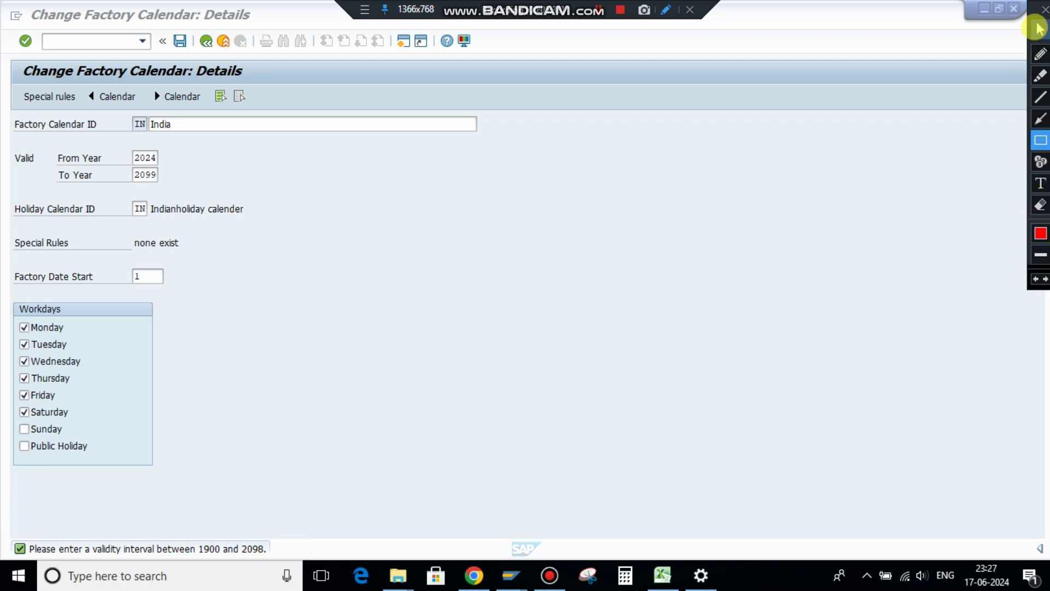
left_click(1040, 29)
- Try 2097 as the end year of the India factory calendar's validity
left_click(149, 176)
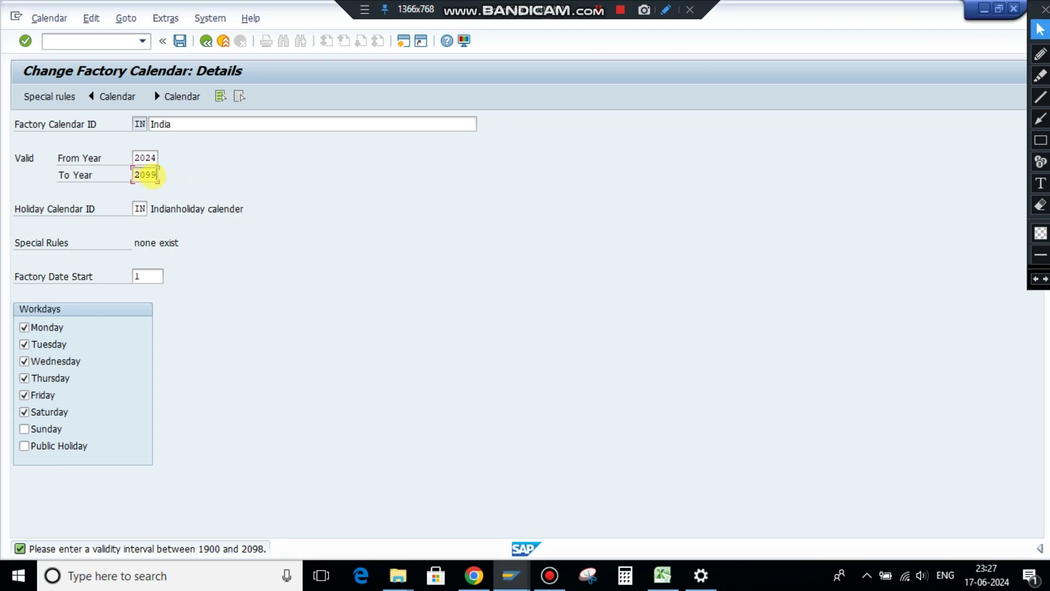
key("BackSpace")
type("7")
key("Return")
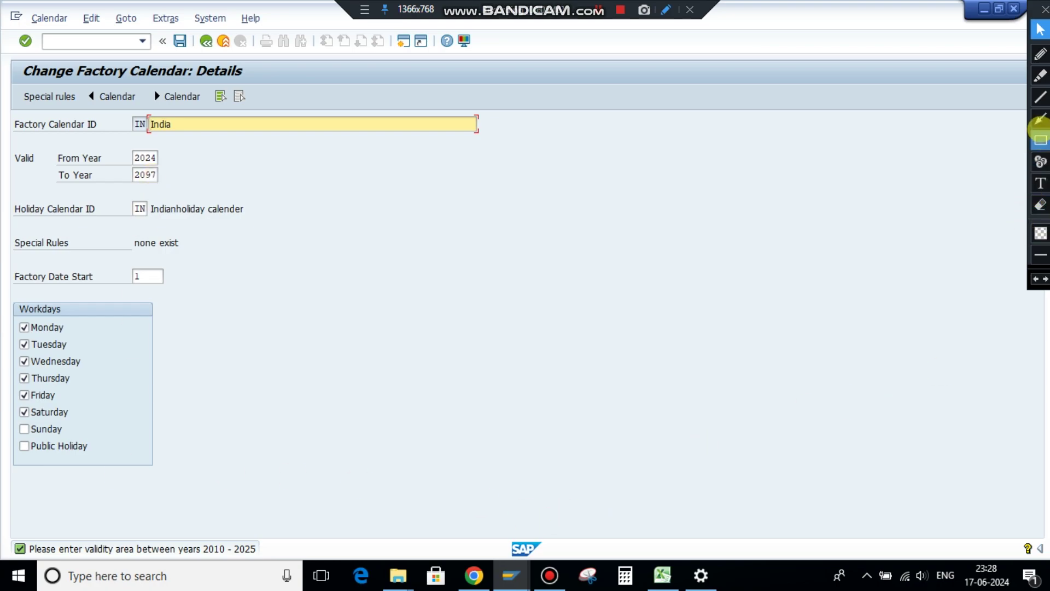
left_click(1040, 140)
mouse_move(8, 535)
left_mouse_down()
mouse_move(134, 577)
mouse_move(283, 549)
mouse_move(280, 559)
left_mouse_up()
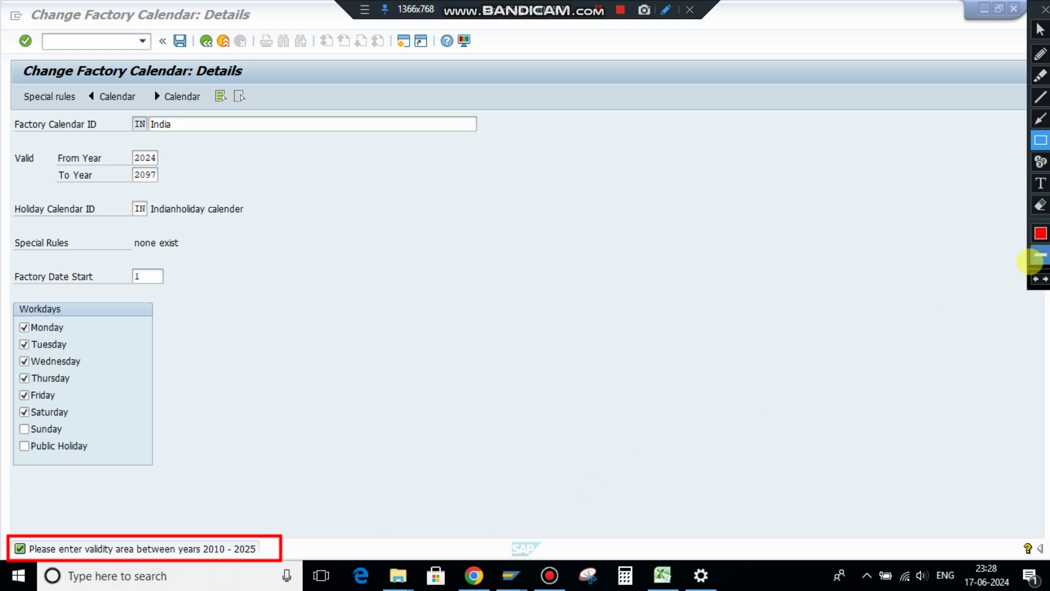
left_click(1035, 279)
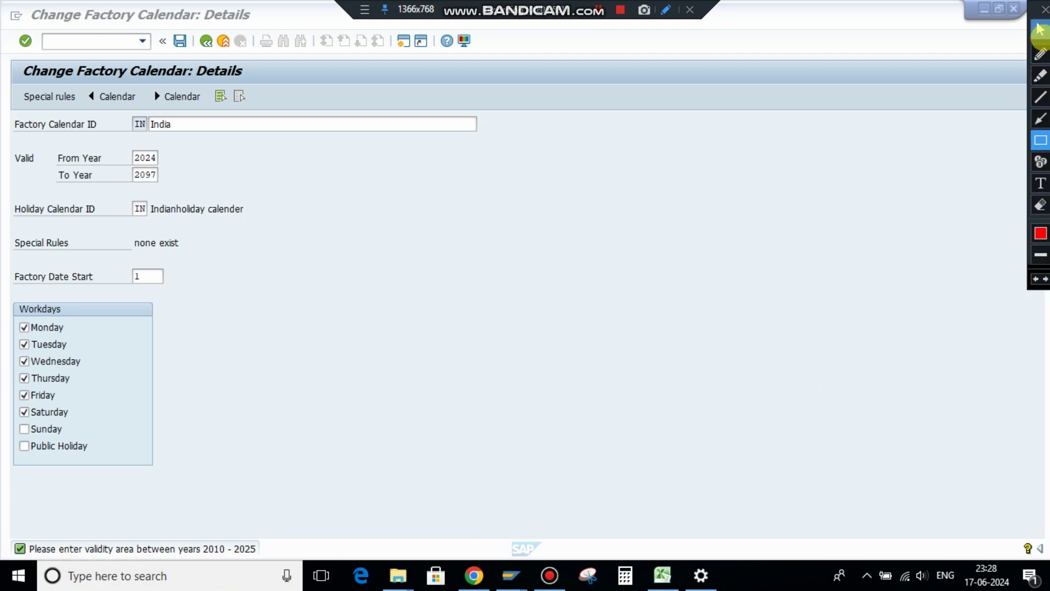
left_click(1040, 30)
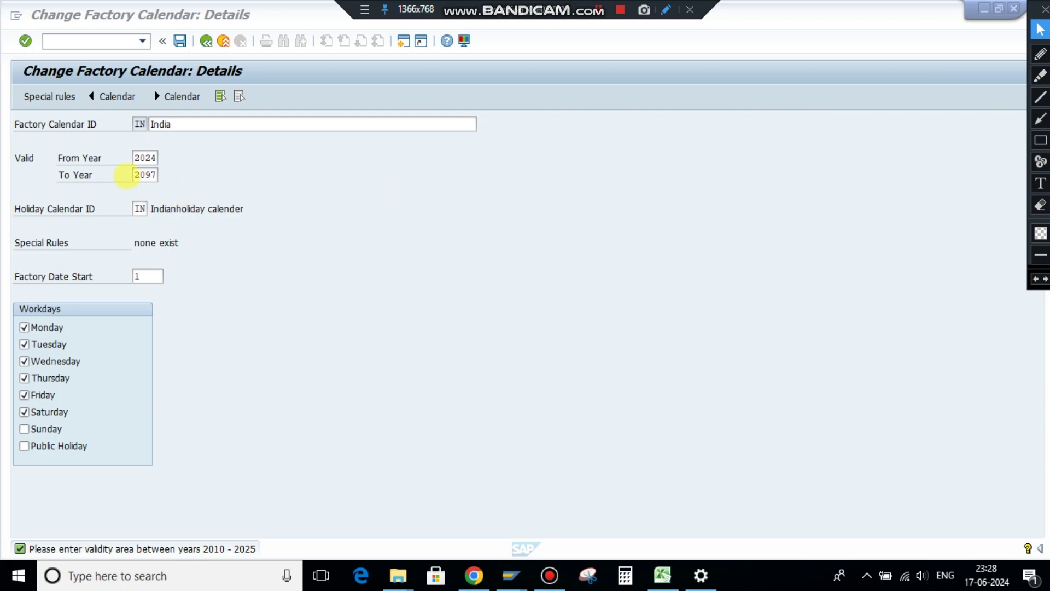
- Set the India calendar's To Year to 2025, save it with the transport notice accepted, and return to SAP Easy Access
double_click(138, 174)
type("2025")
key("Return")
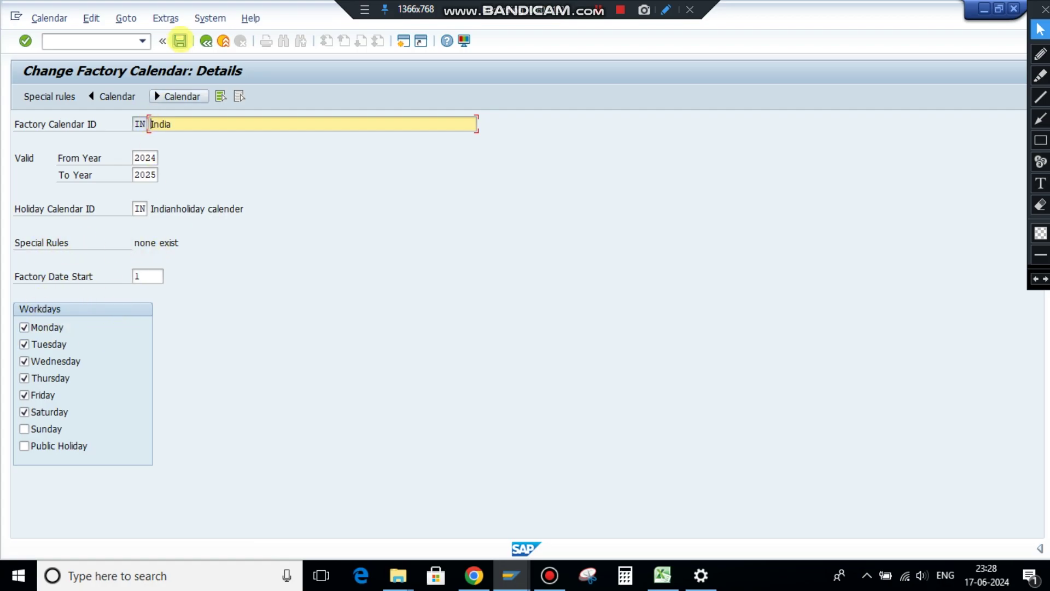
left_click(180, 40)
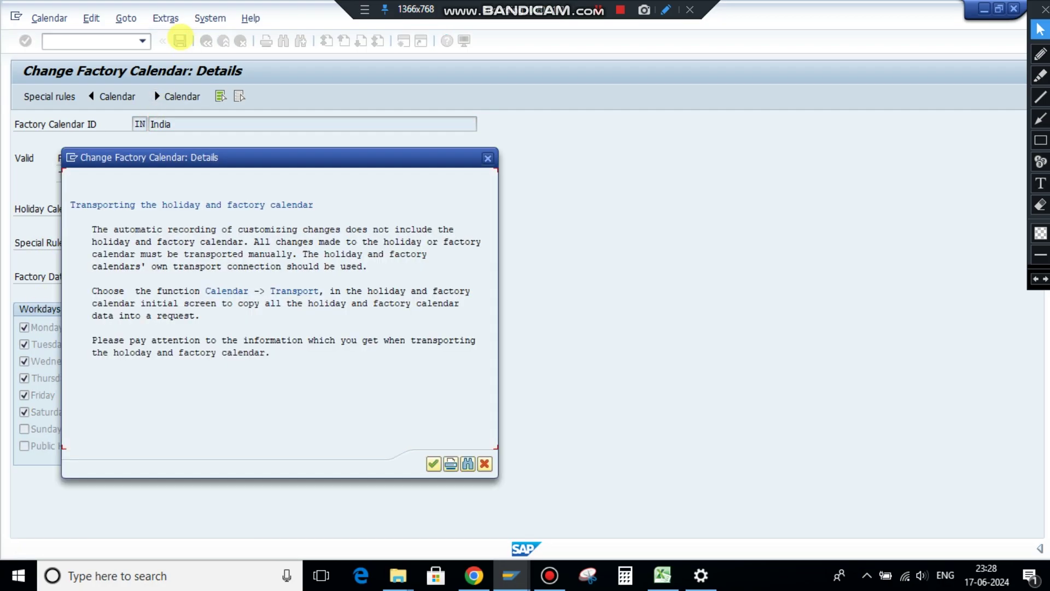
left_click(433, 464)
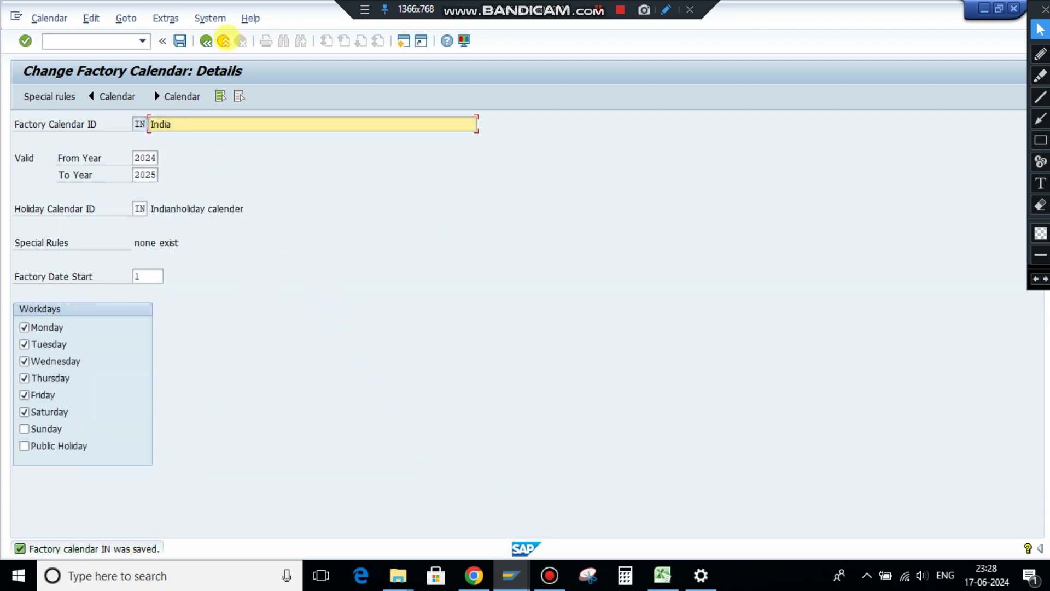
left_click(224, 40)
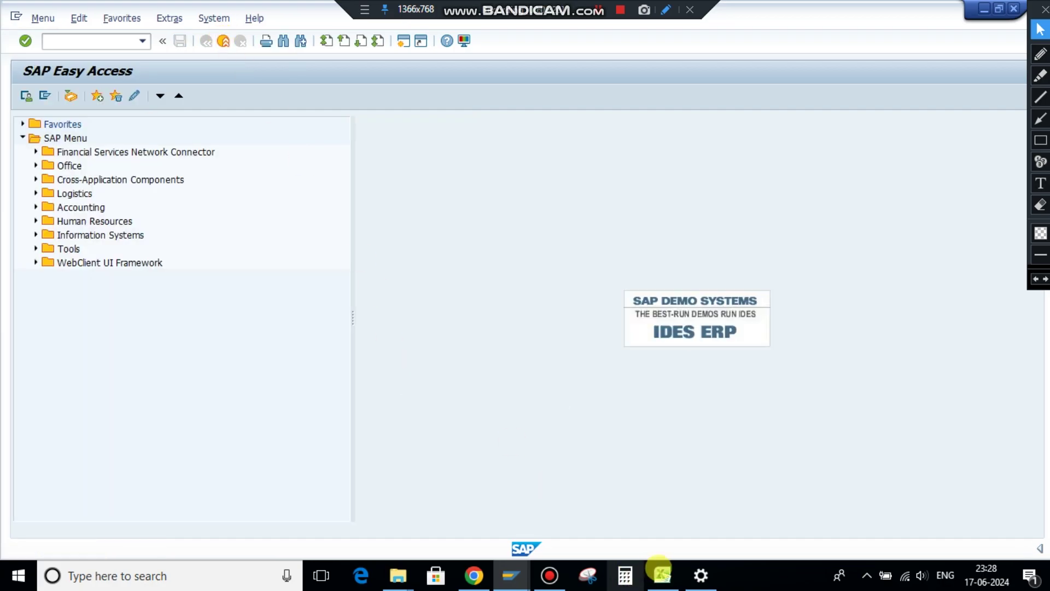
- Switch to the Excel training sheet and review the factory calendar row and the IP10 maintenance plan scheduling row
left_click(662, 575)
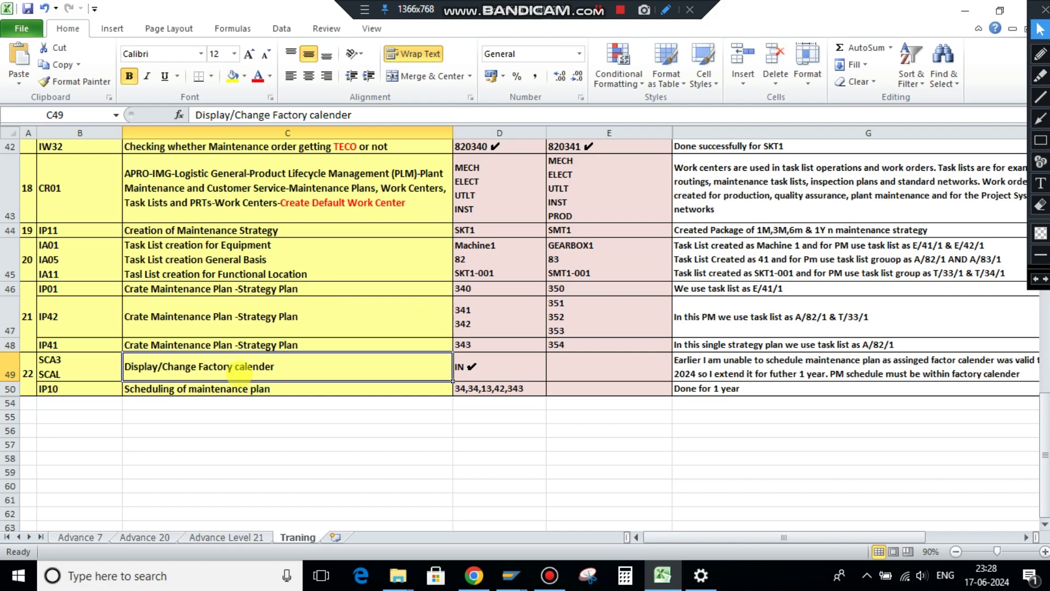
left_click(79, 364)
left_click(145, 365)
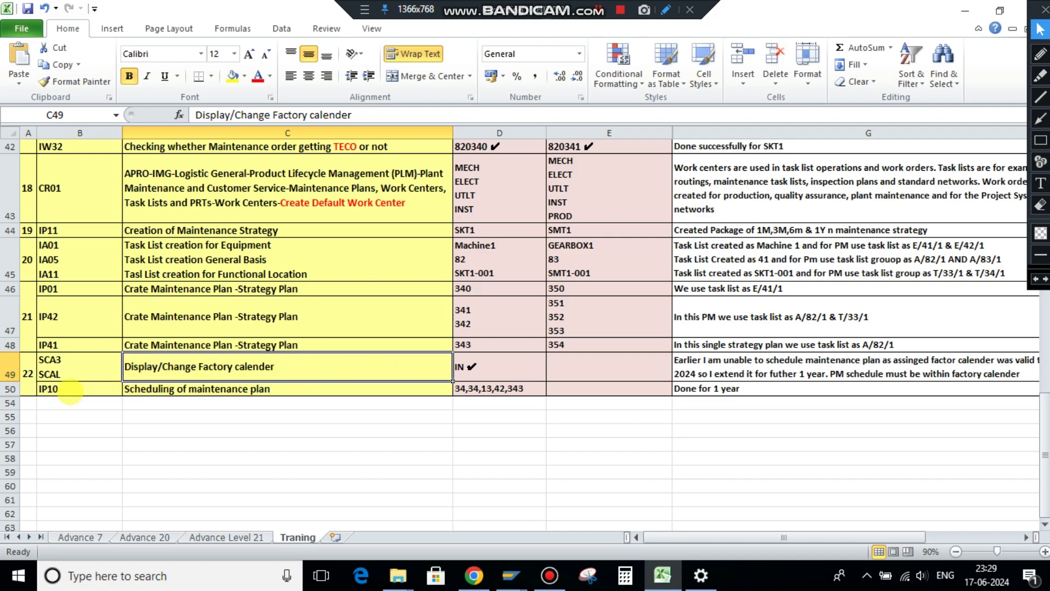
left_click(71, 390)
left_click(177, 390)
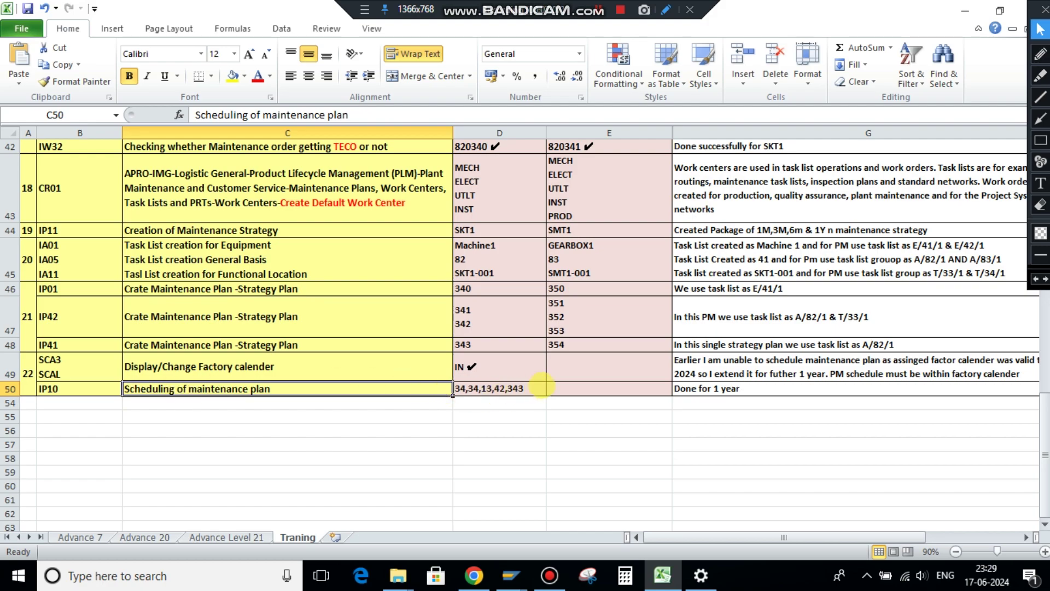
- Copy the "IN ✔" entry of the factory calendar row from cell D49 to E49
left_click(498, 365)
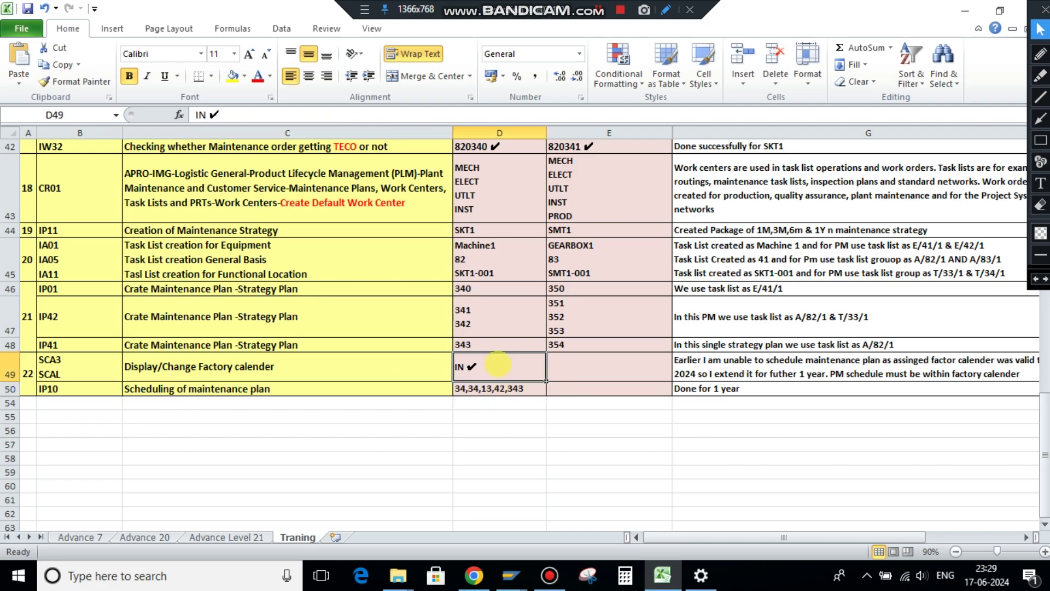
key("ctrl+c")
key("Right")
key("ctrl+v")
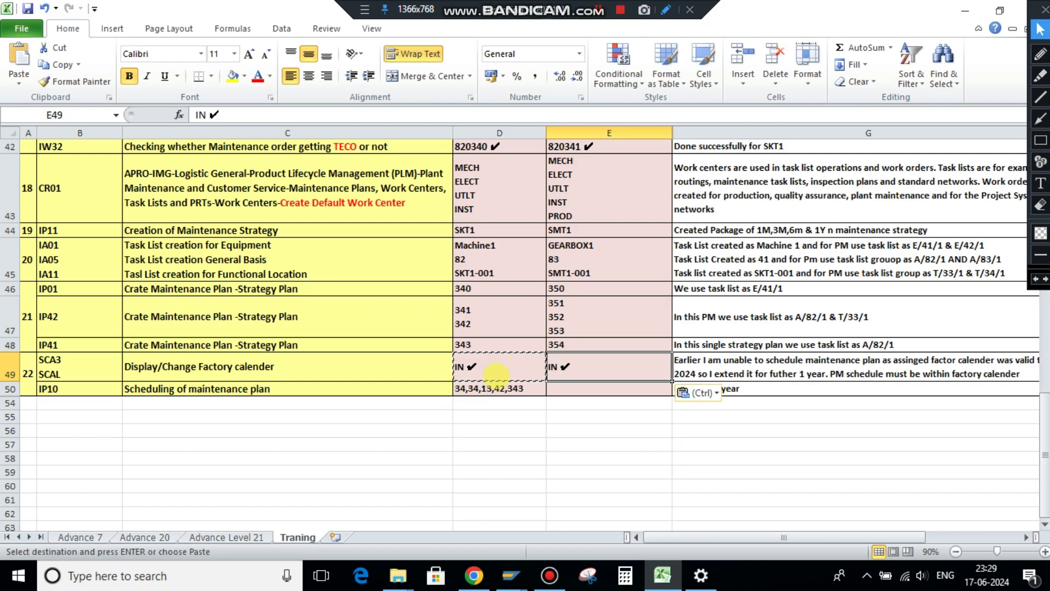
- Review the IP10 scheduling row and the maintenance plan numbers in cells E46 and E47
left_click(496, 389)
left_click(285, 387)
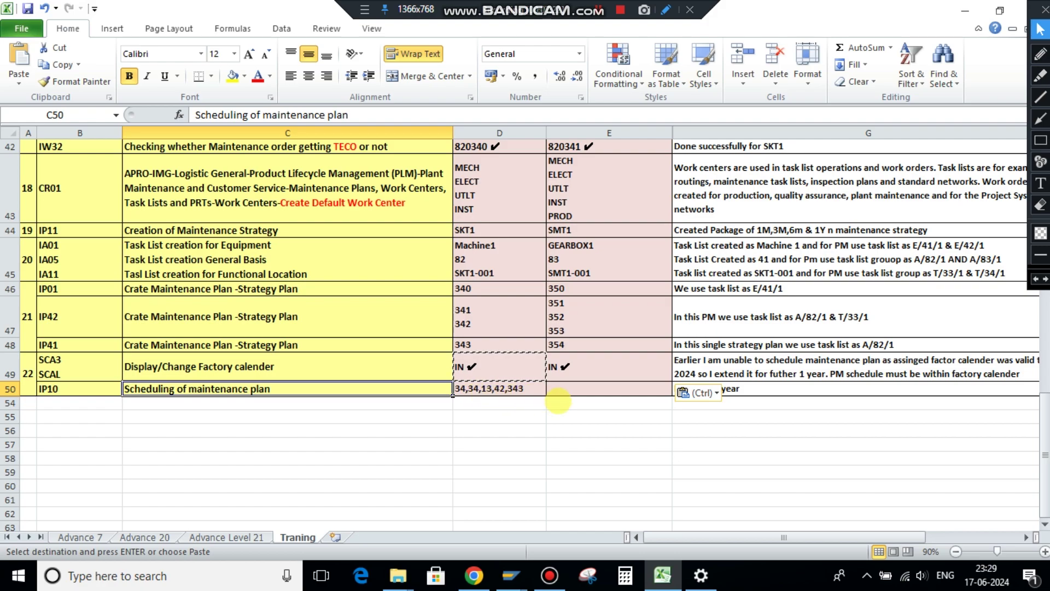
left_click(578, 387)
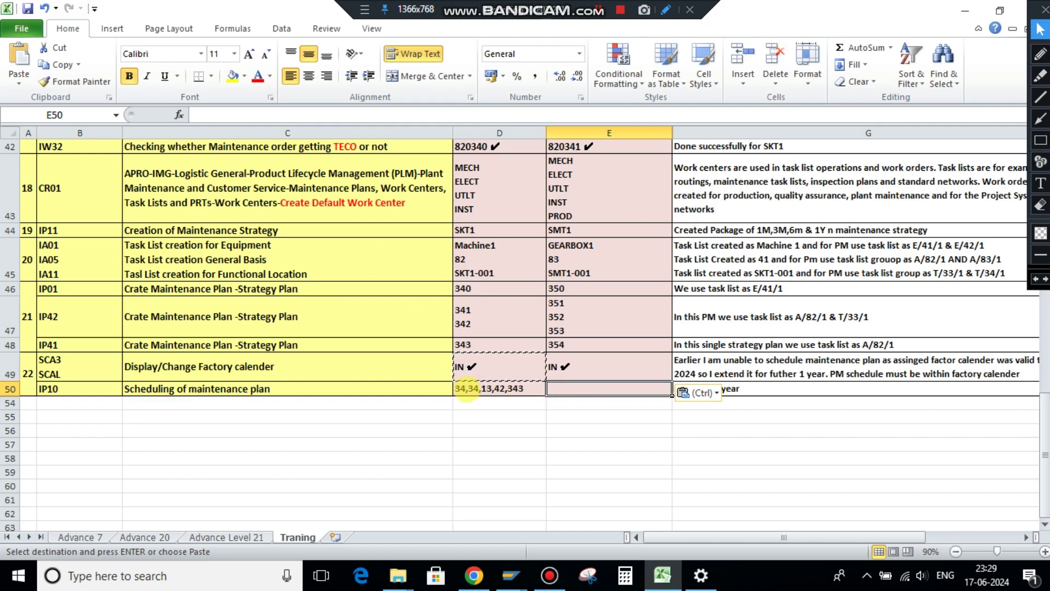
double_click(466, 388)
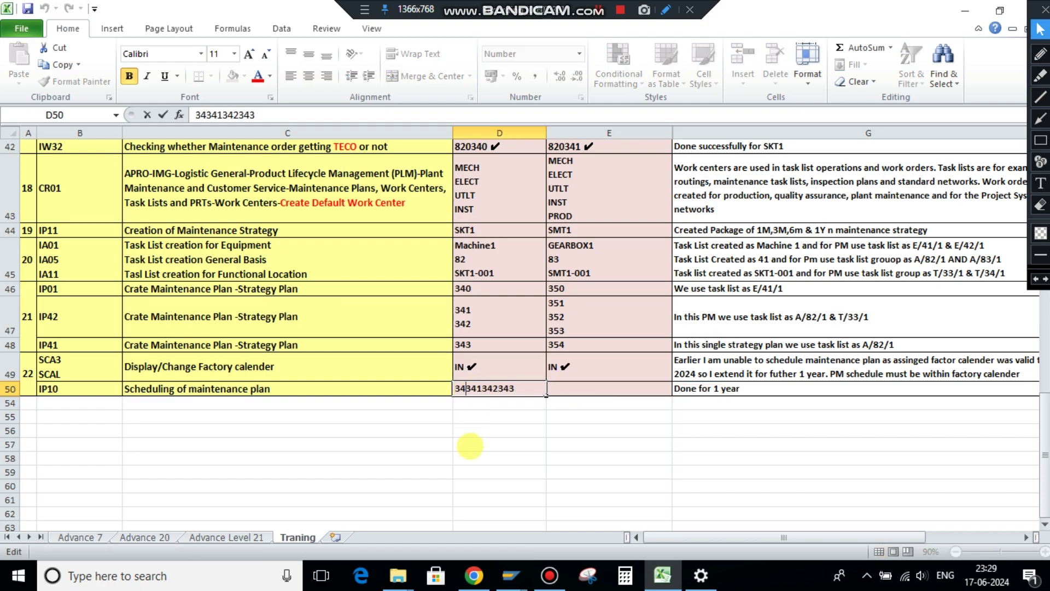
left_click(470, 446)
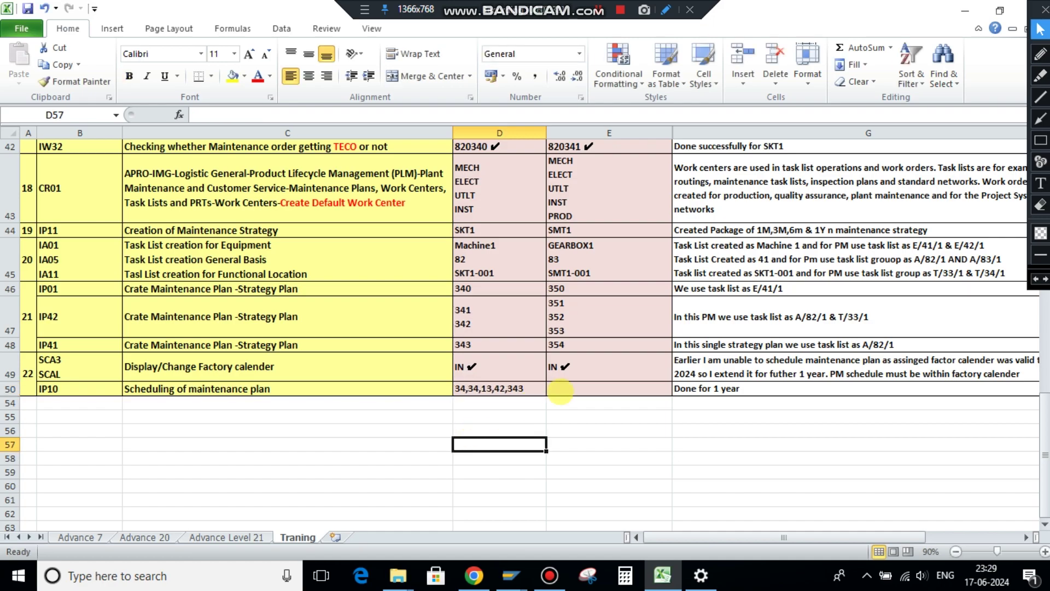
left_click(572, 386)
left_click(557, 292)
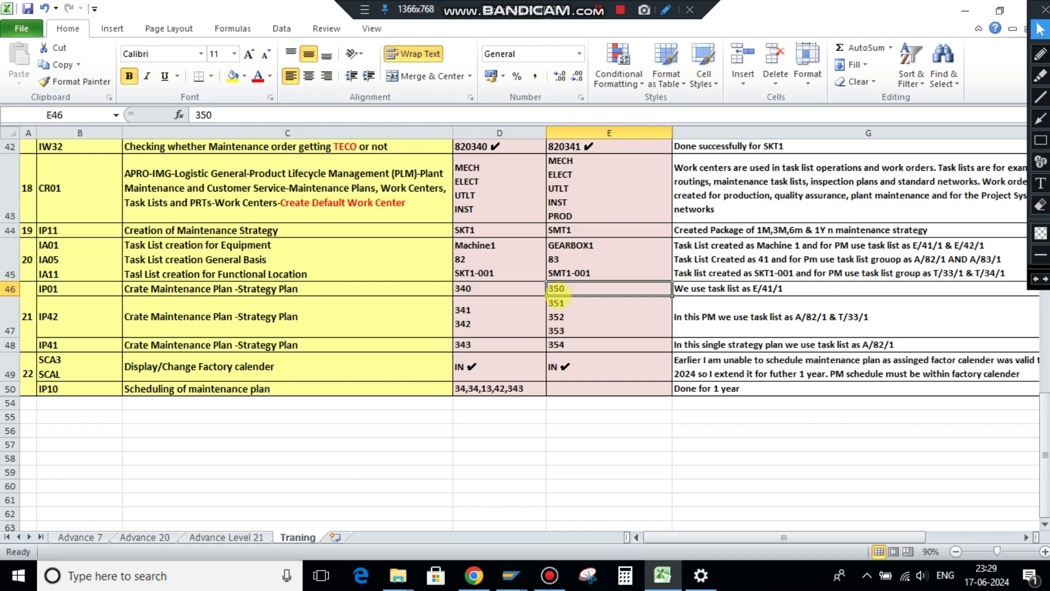
left_click(558, 312)
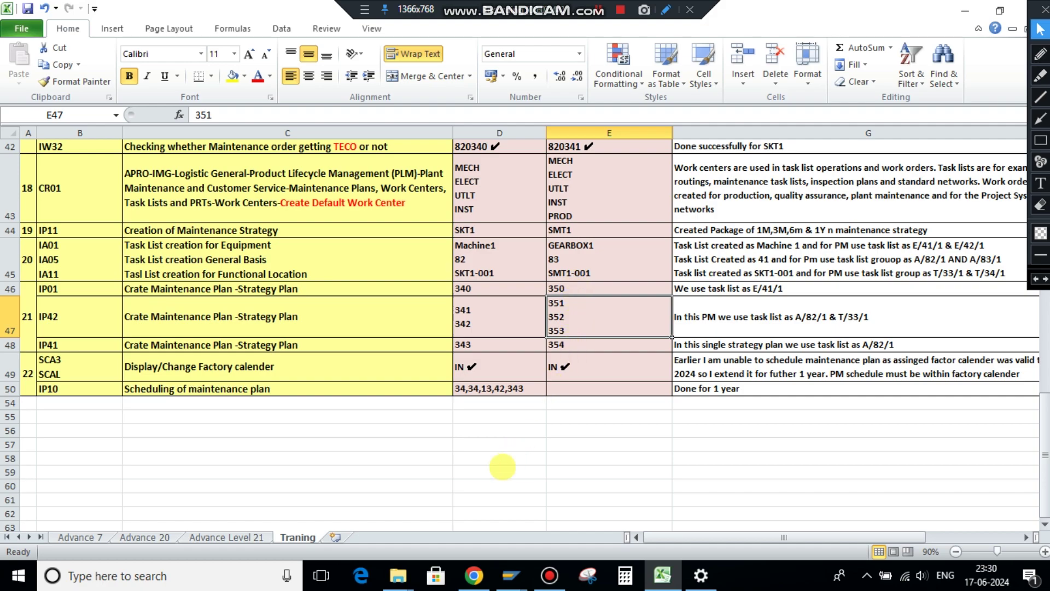
- Switch to SAP Easy Access and open maintenance plan scheduling with transaction IP10
mouse_move(505, 576)
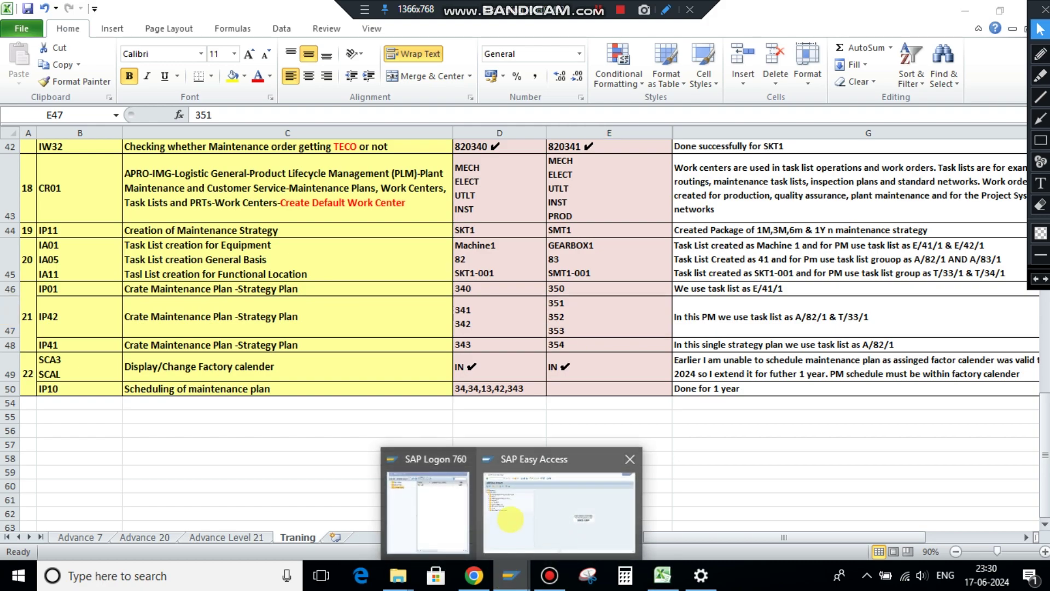
left_click(509, 503)
left_click(83, 43)
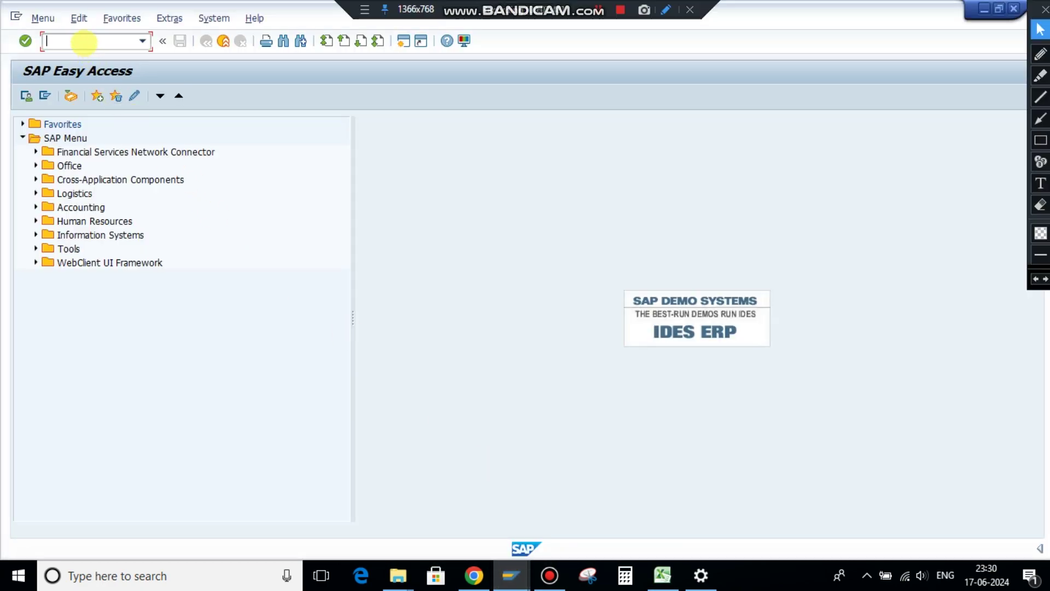
type("IP1")
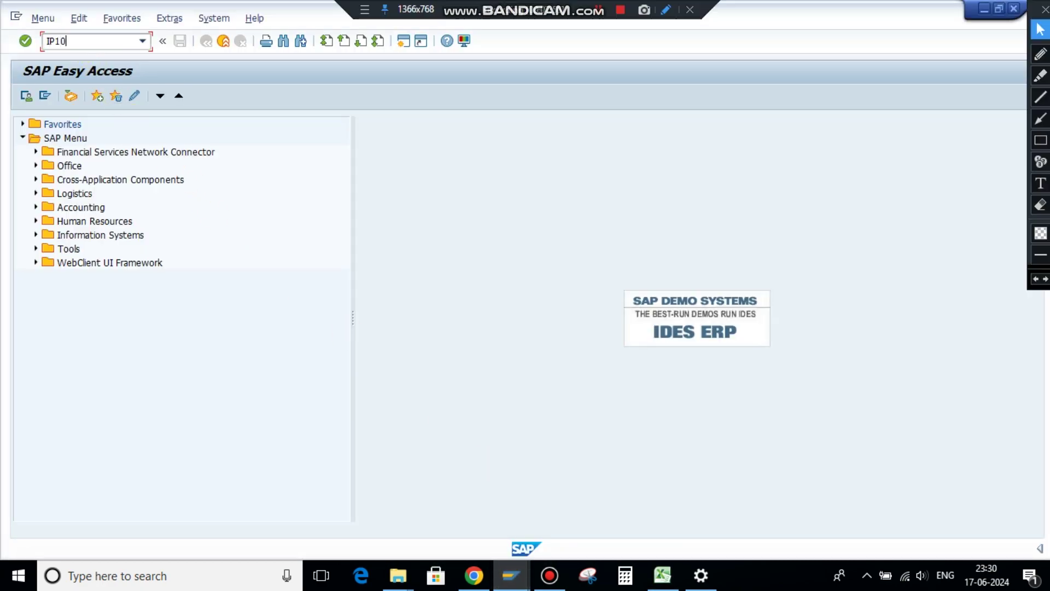
type("0")
key("Return")
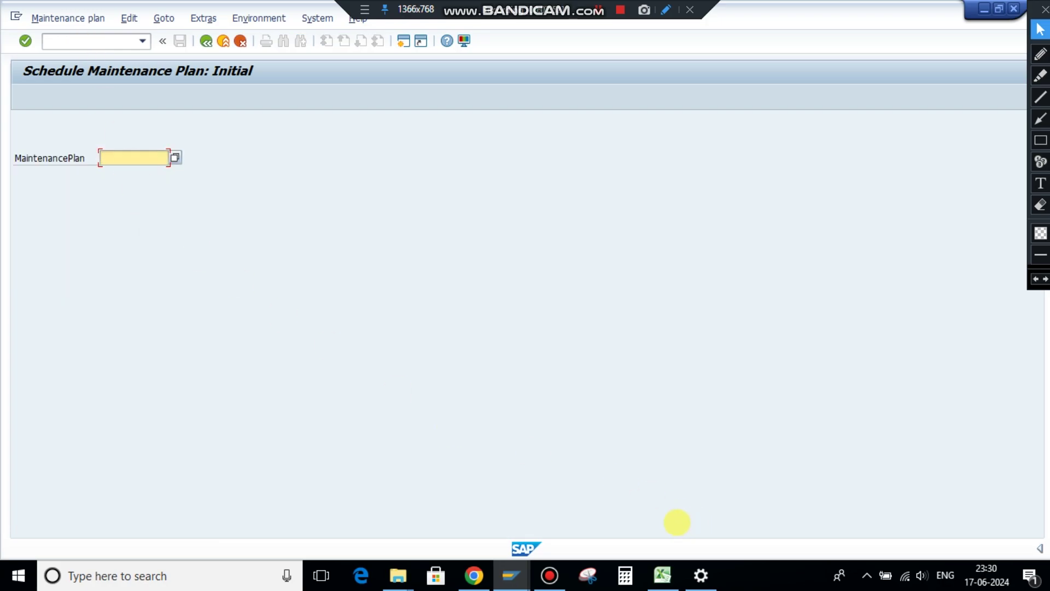
- Check the plan number in the Excel training sheet, then start scheduling for maintenance plan 350 in SAP and save it
left_click(662, 575)
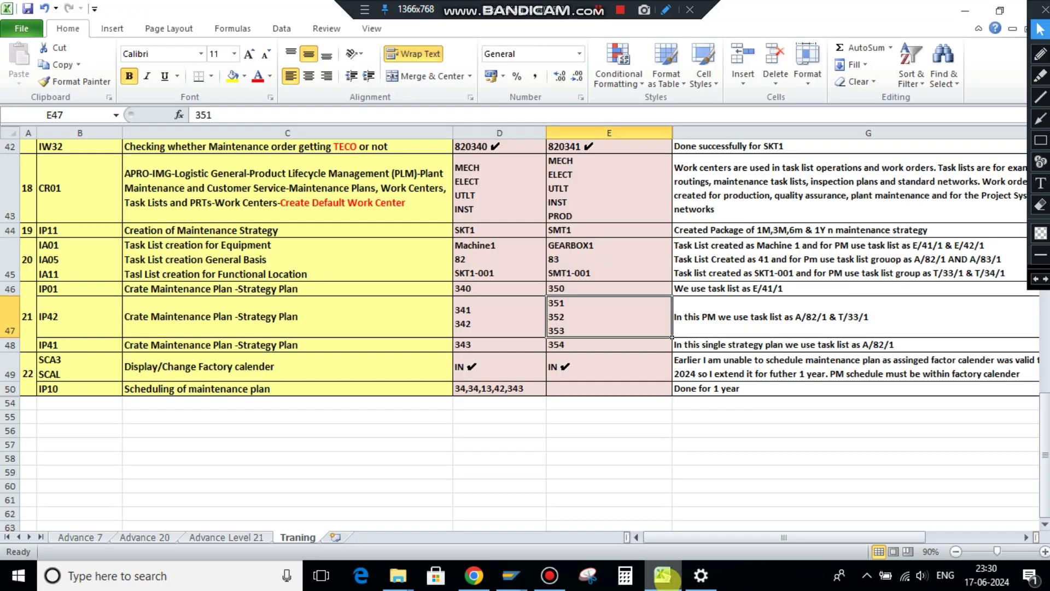
left_click(663, 577)
type("350")
key("Return")
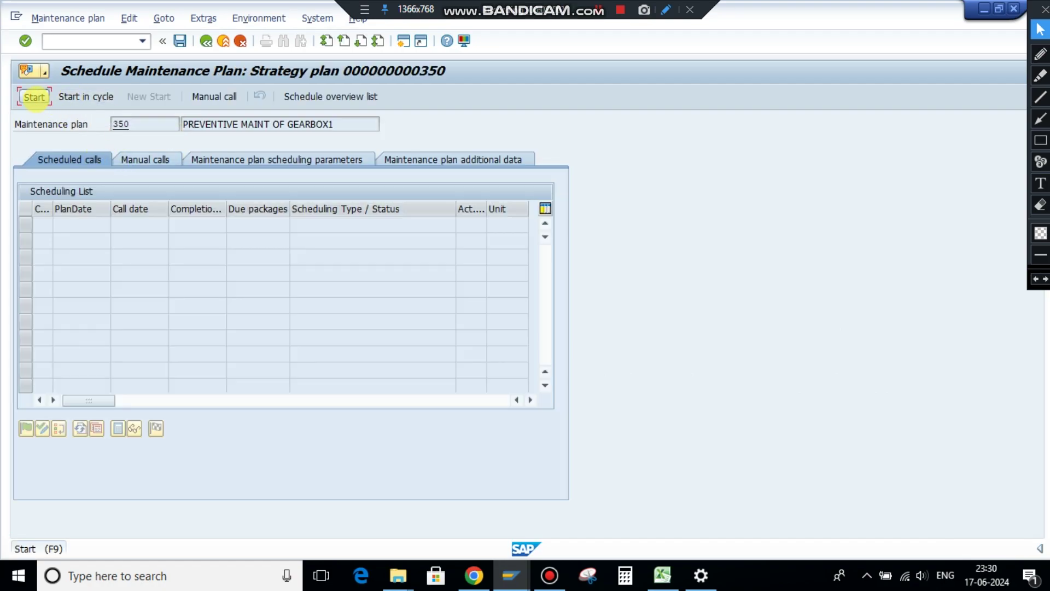
left_click(34, 96)
left_click(321, 243)
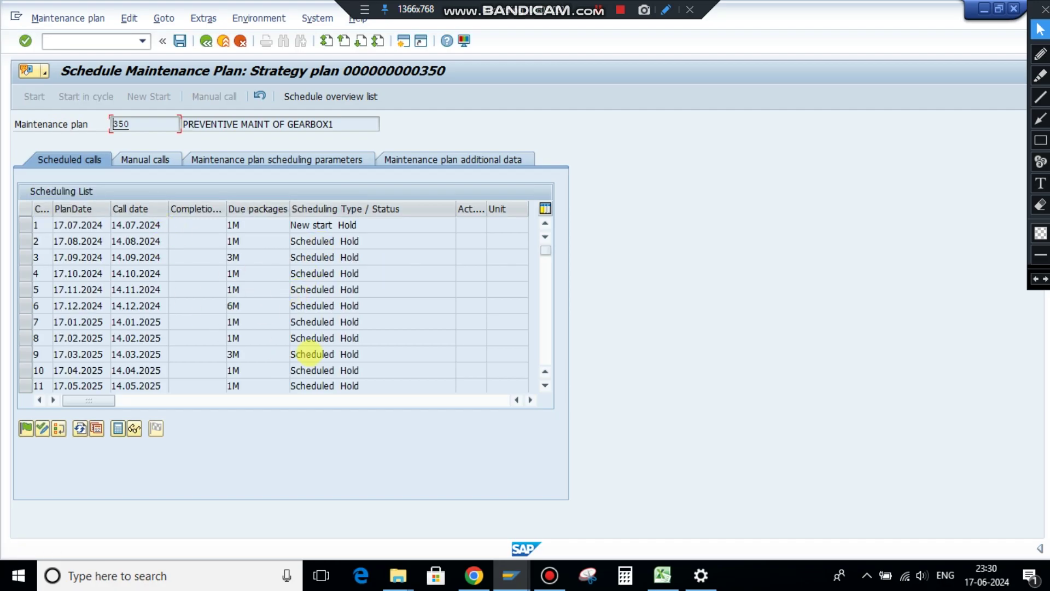
left_click(180, 40)
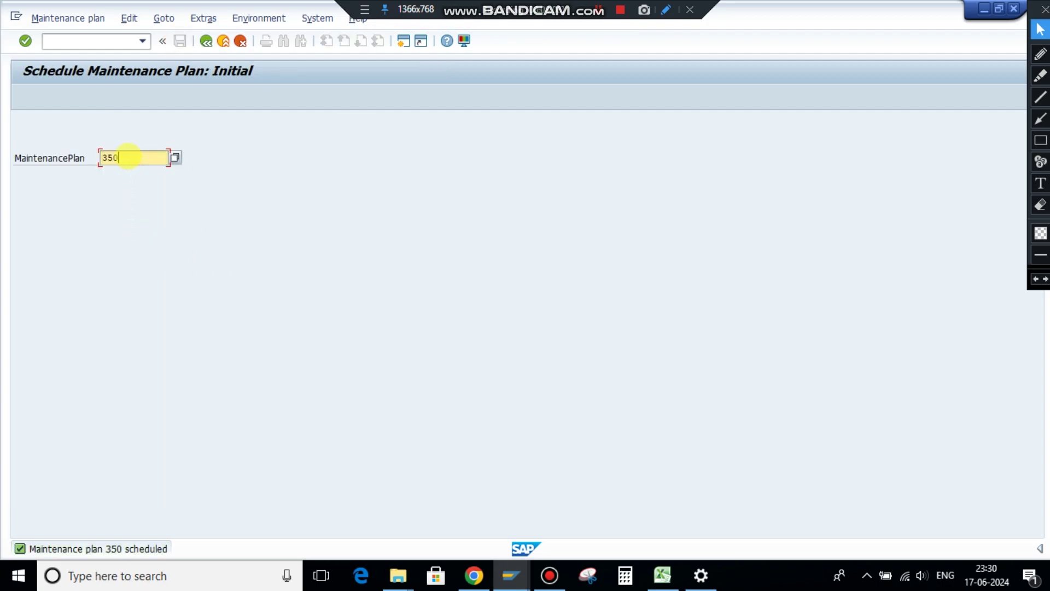
- Start scheduling for maintenance plan 351 with start of cycle 17.06.2024 and save it
key("BackSpace")
type("1")
key("Return")
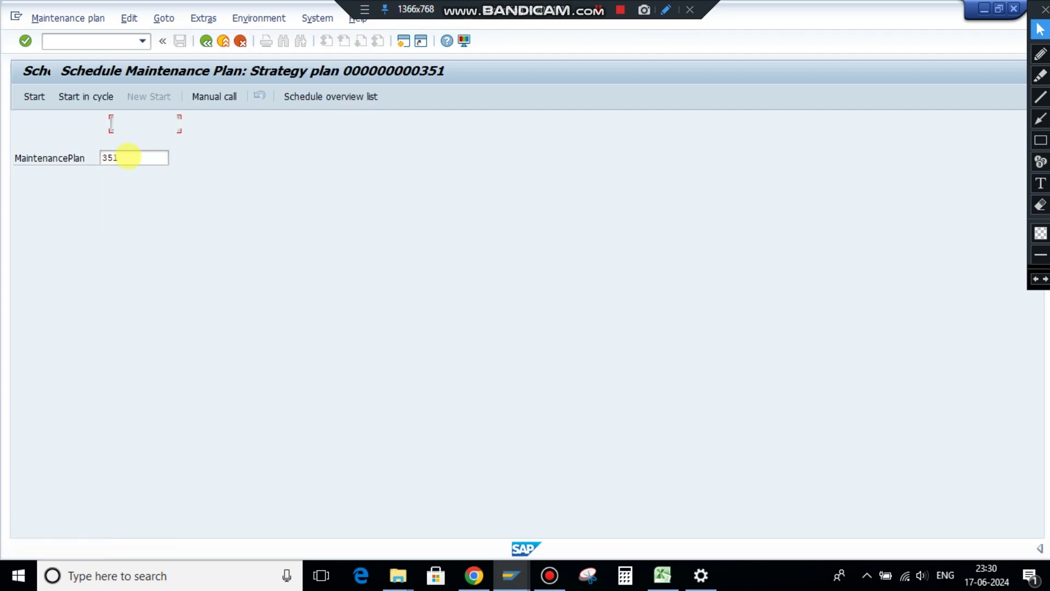
left_click(34, 97)
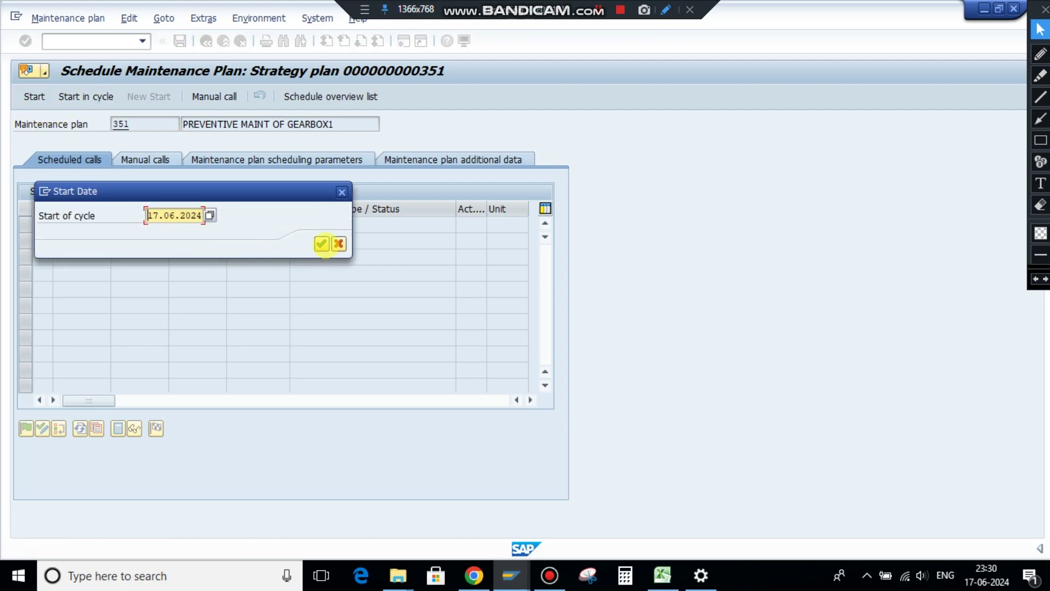
left_click(322, 243)
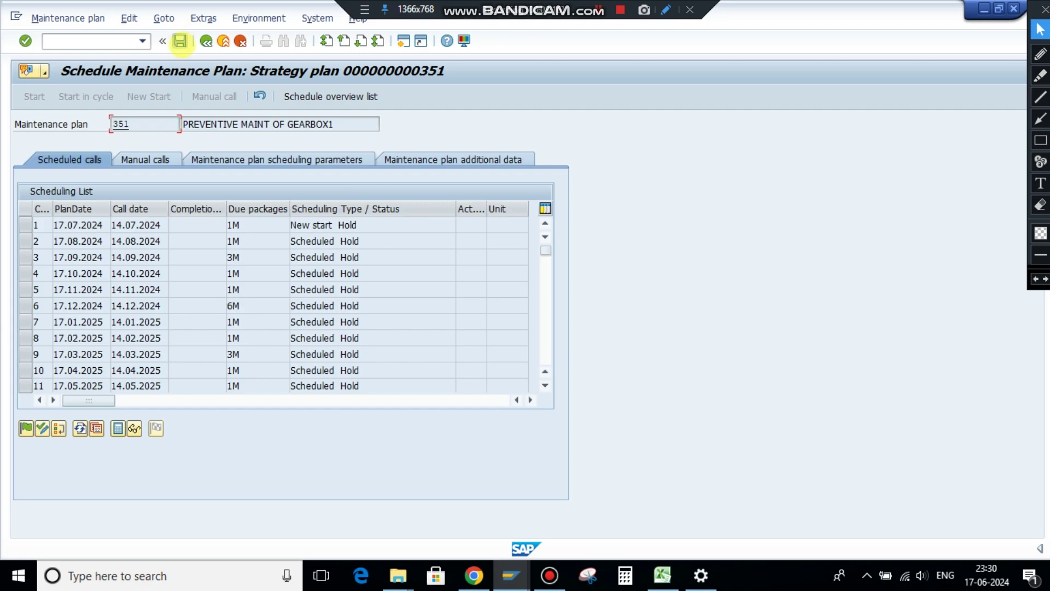
left_click(179, 41)
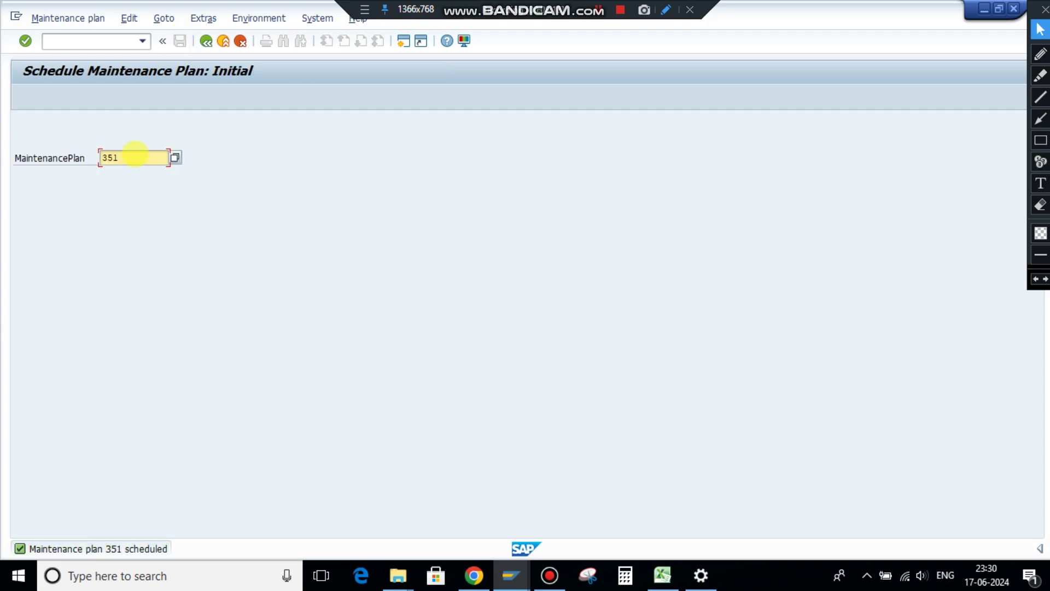
- Start scheduling for maintenance plan 352 with start of cycle 17.06.2024, check the scheduled calls and save
key("BackSpace")
type("2")
key("Return")
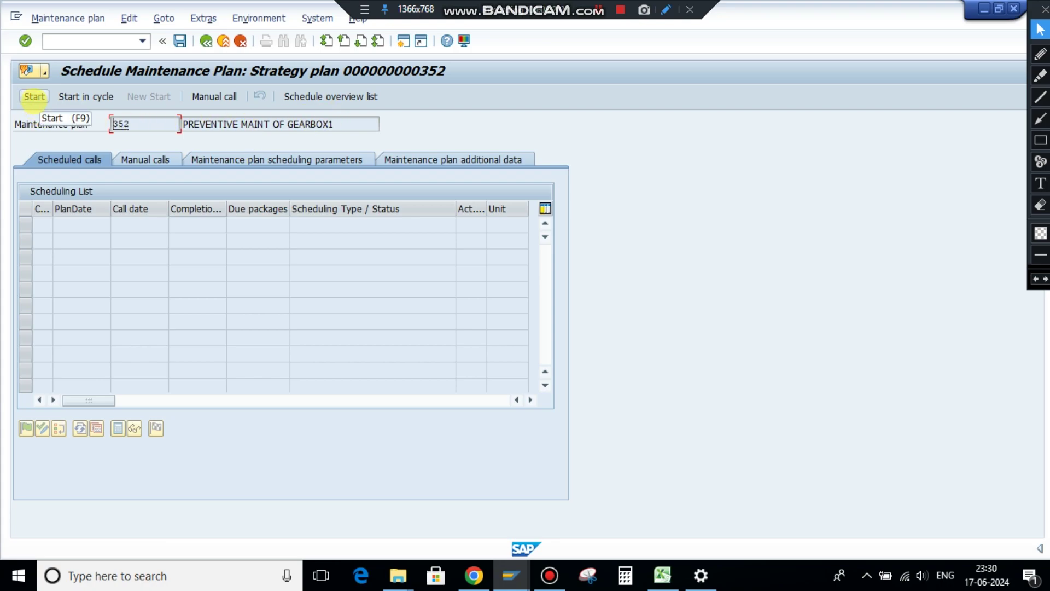
left_click(34, 96)
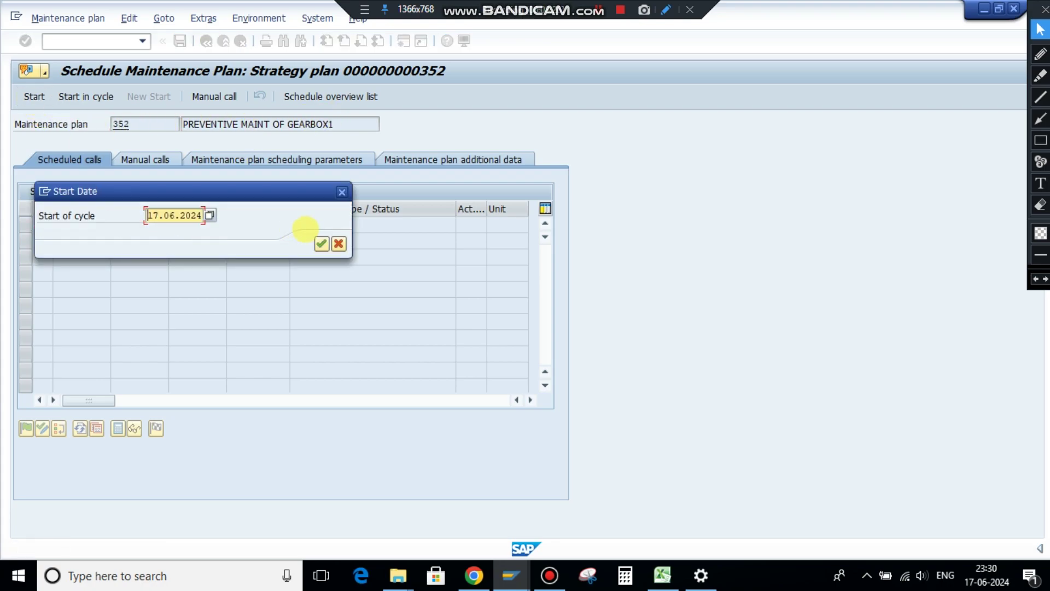
left_click(321, 243)
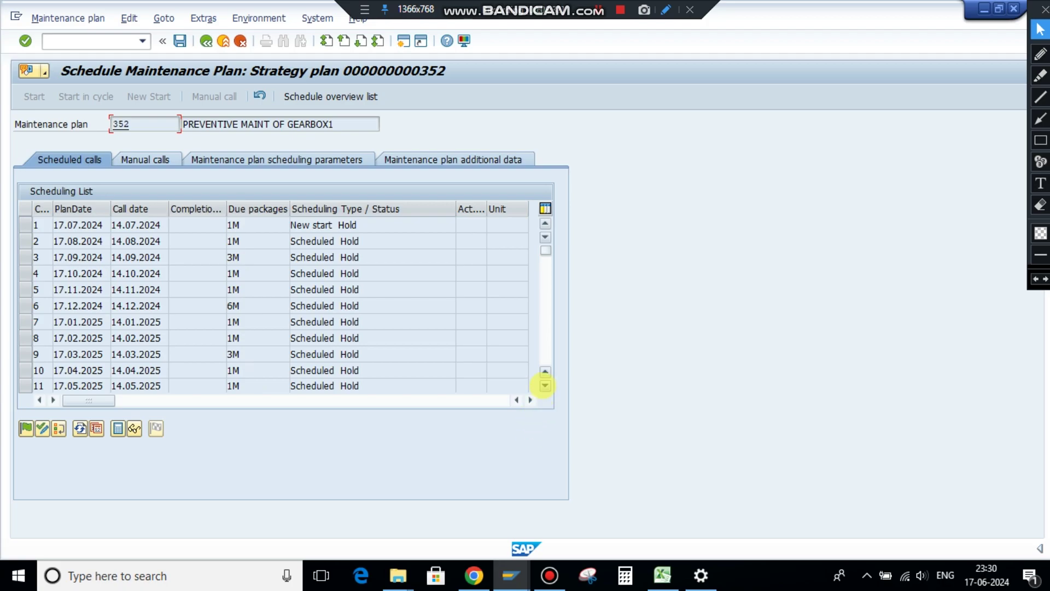
left_click(544, 386)
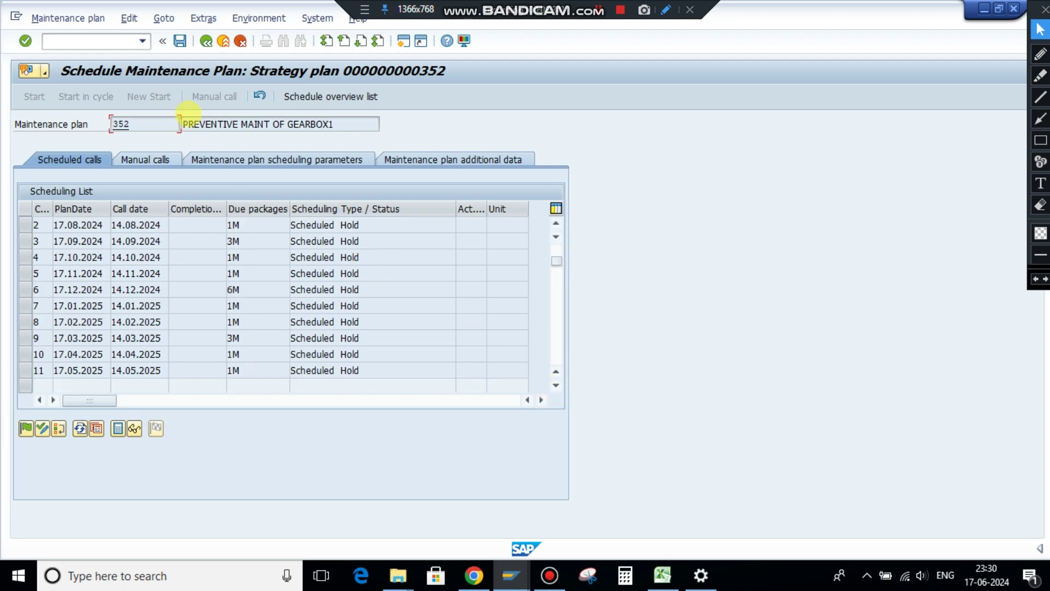
left_click(180, 40)
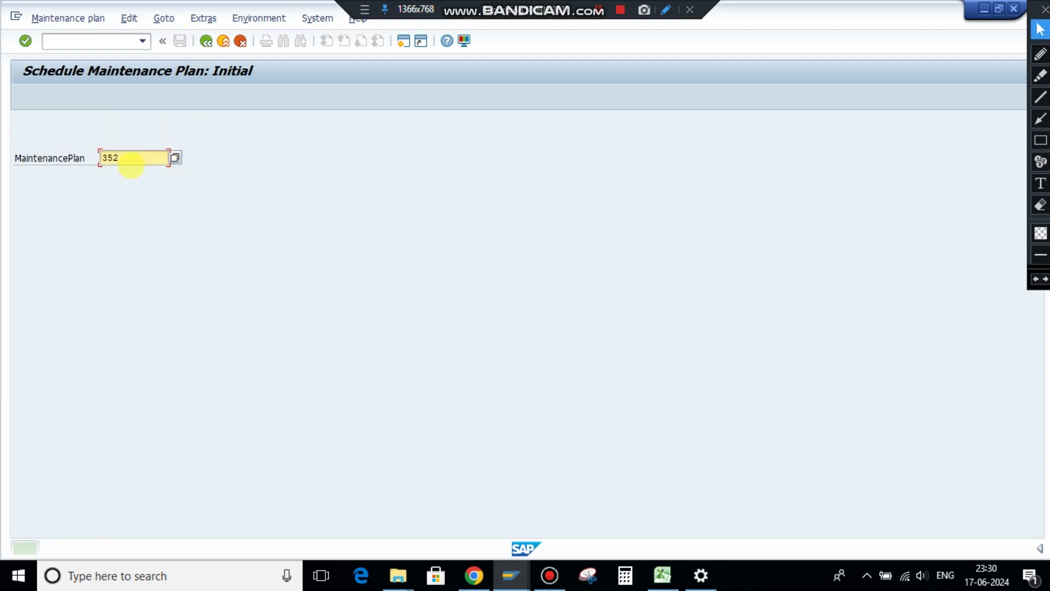
- Start scheduling for maintenance plan 353, checking its number against the Excel training sheet, and save it
key("BackSpace")
type("3")
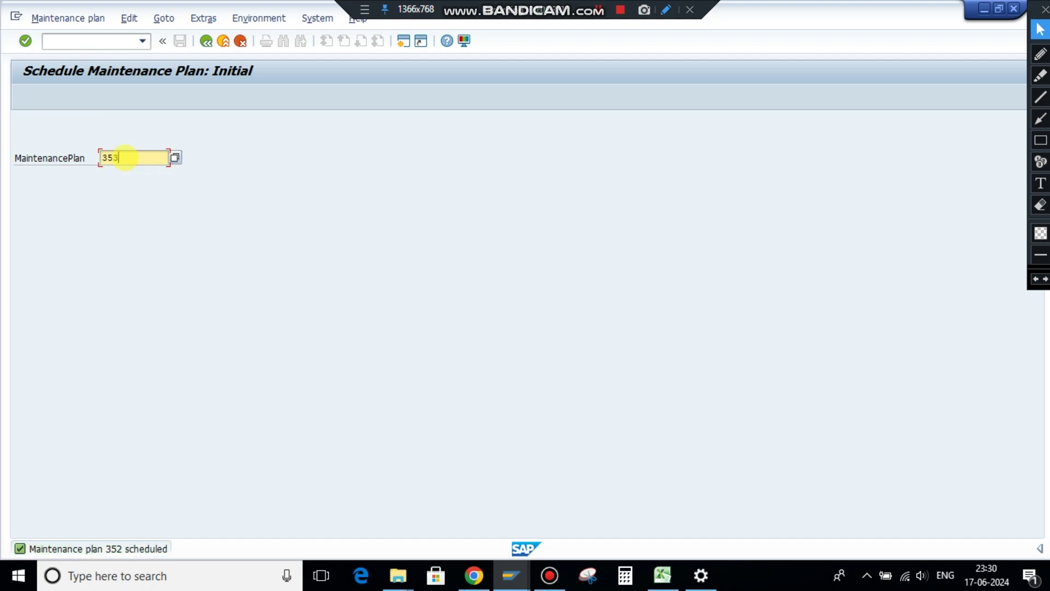
key("Return")
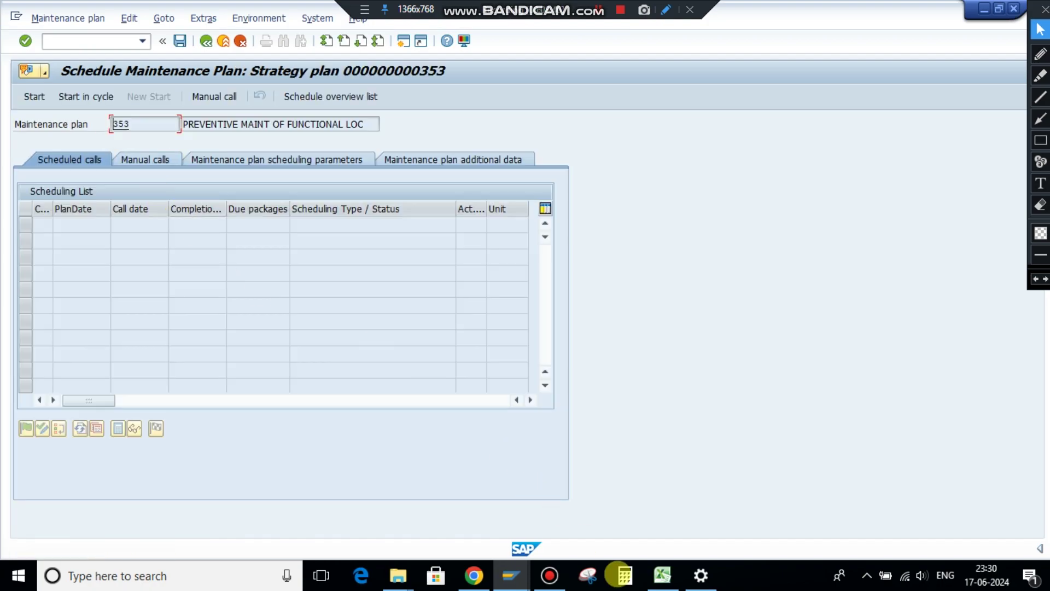
left_click(662, 576)
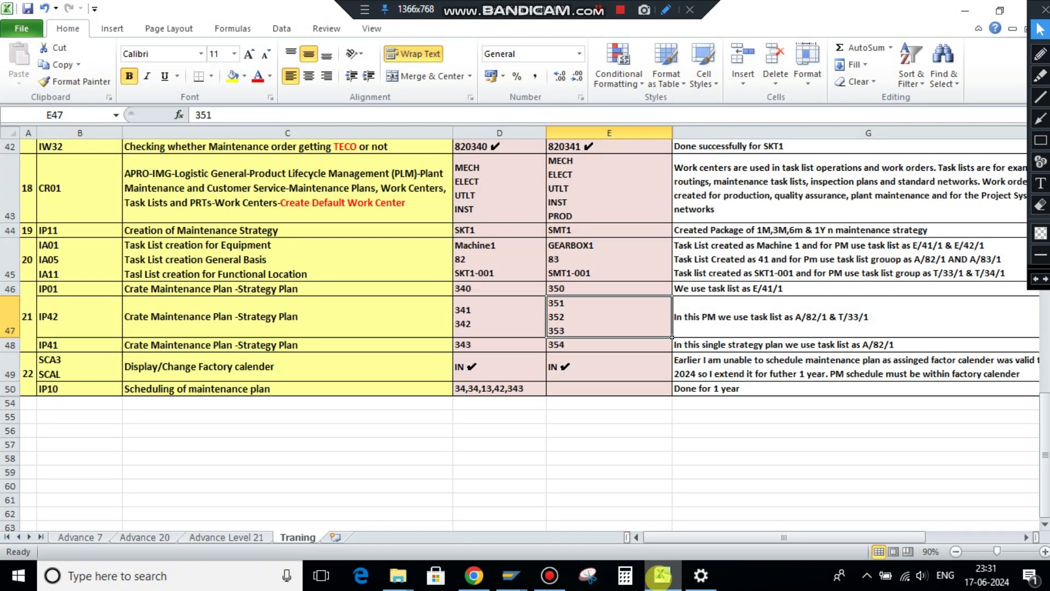
left_click(661, 575)
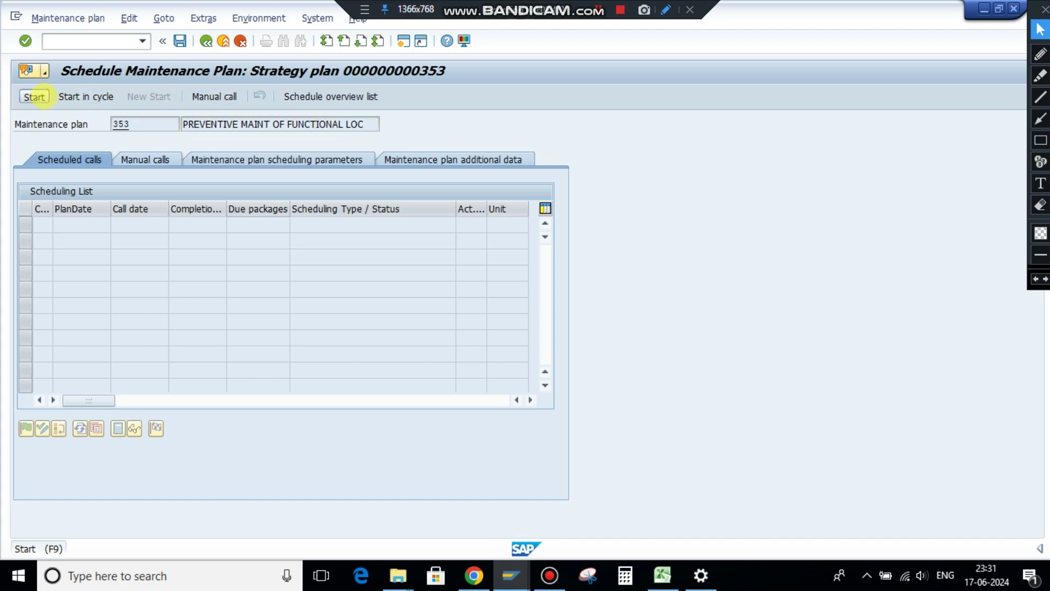
left_click(37, 96)
left_click(320, 241)
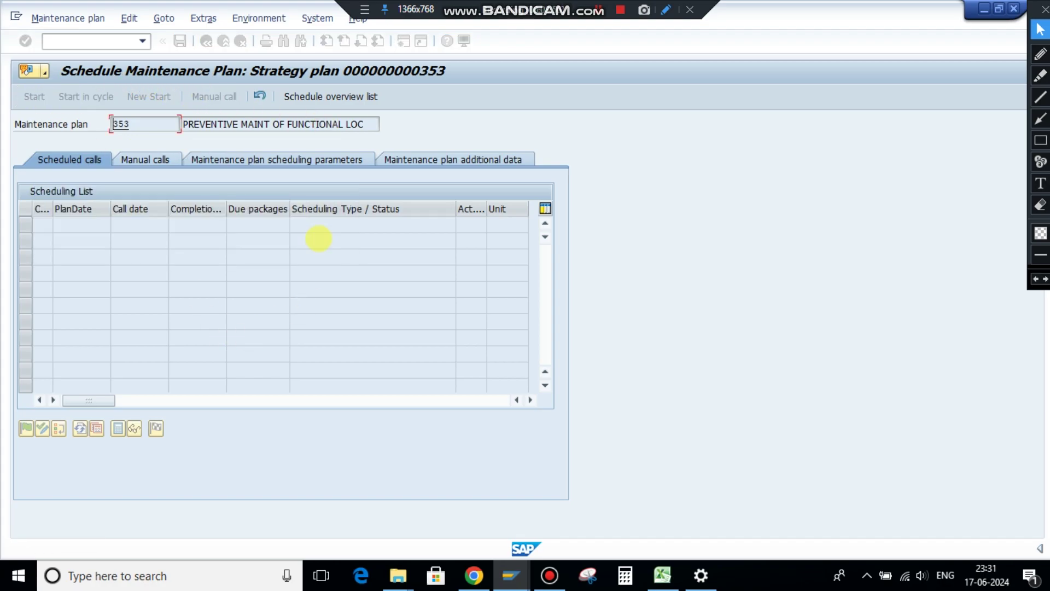
left_click(179, 41)
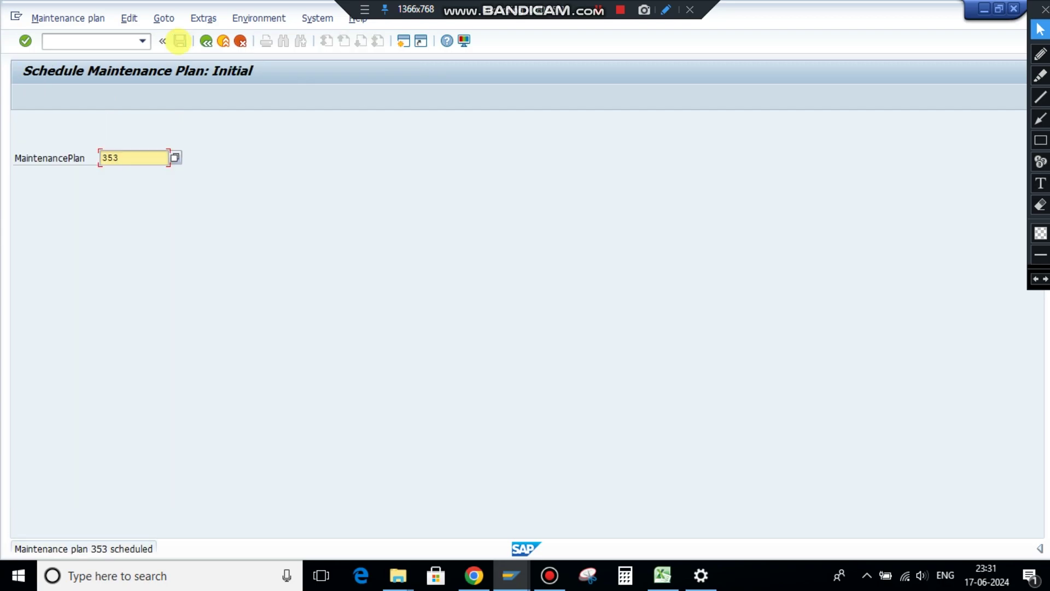
- Check the next plan number in the training sheet, then schedule single cycle plan 354 from 17.06.2024 and save
left_click(673, 575)
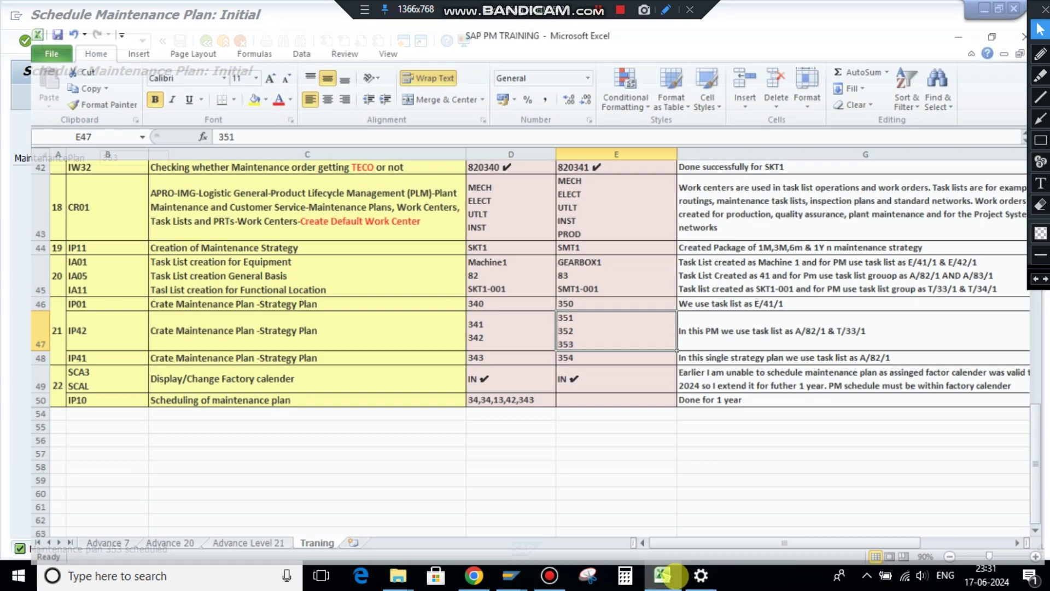
left_click(673, 575)
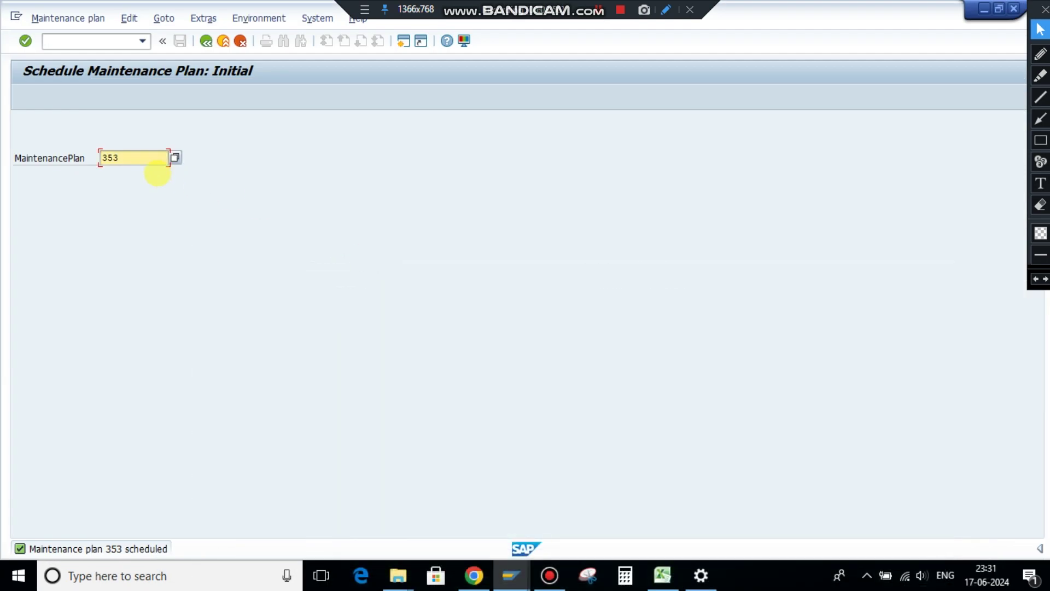
type("4")
key("Return")
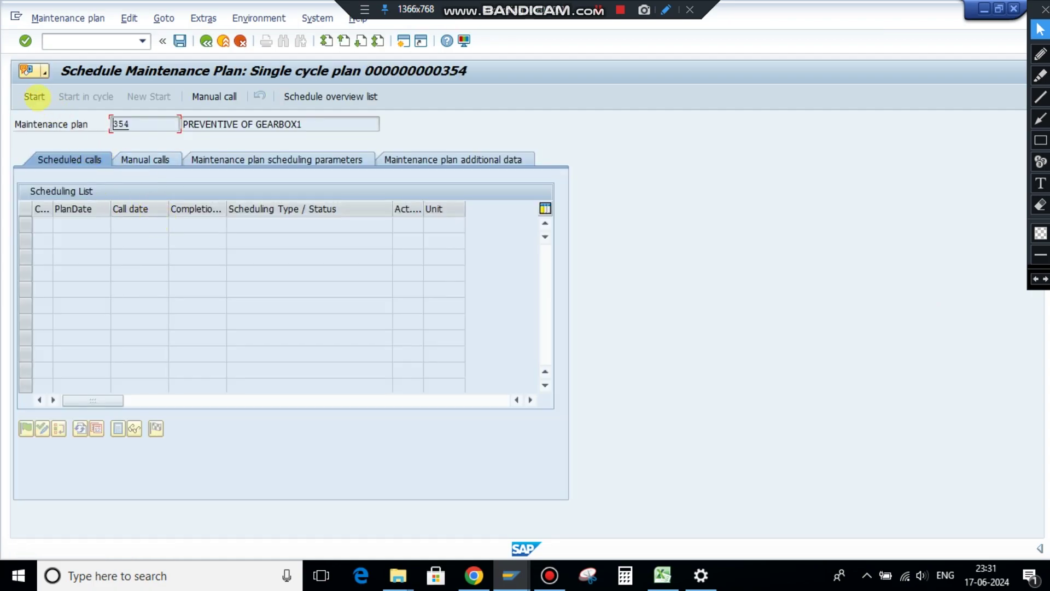
left_click(34, 96)
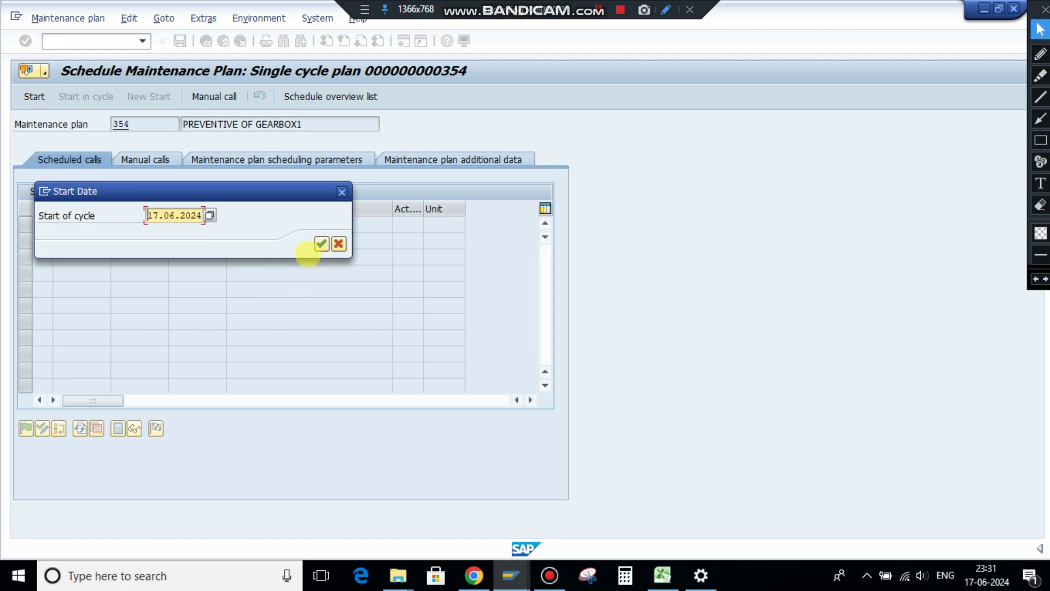
left_click(321, 244)
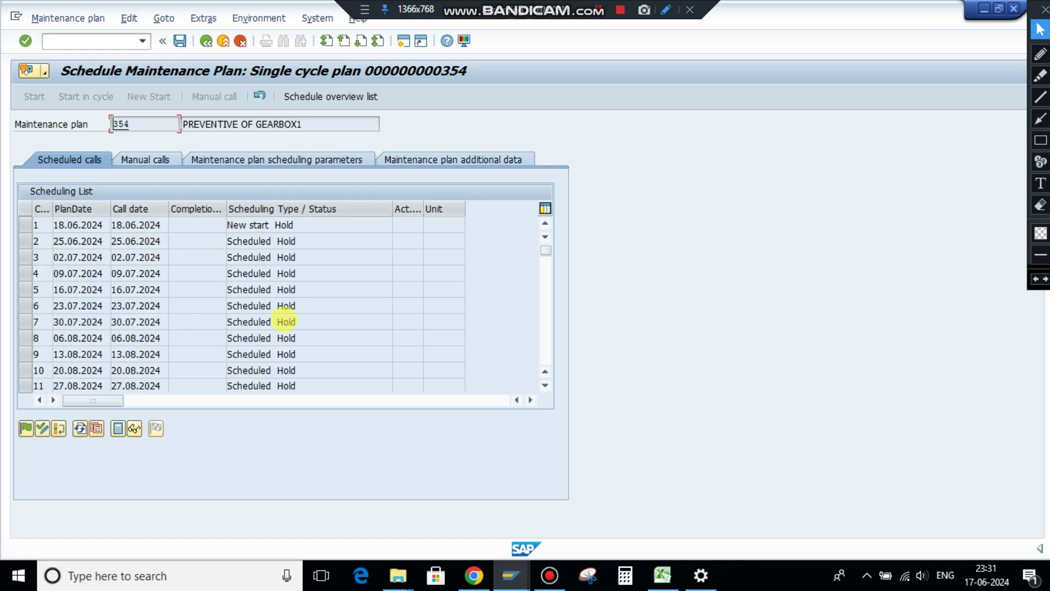
left_click(179, 41)
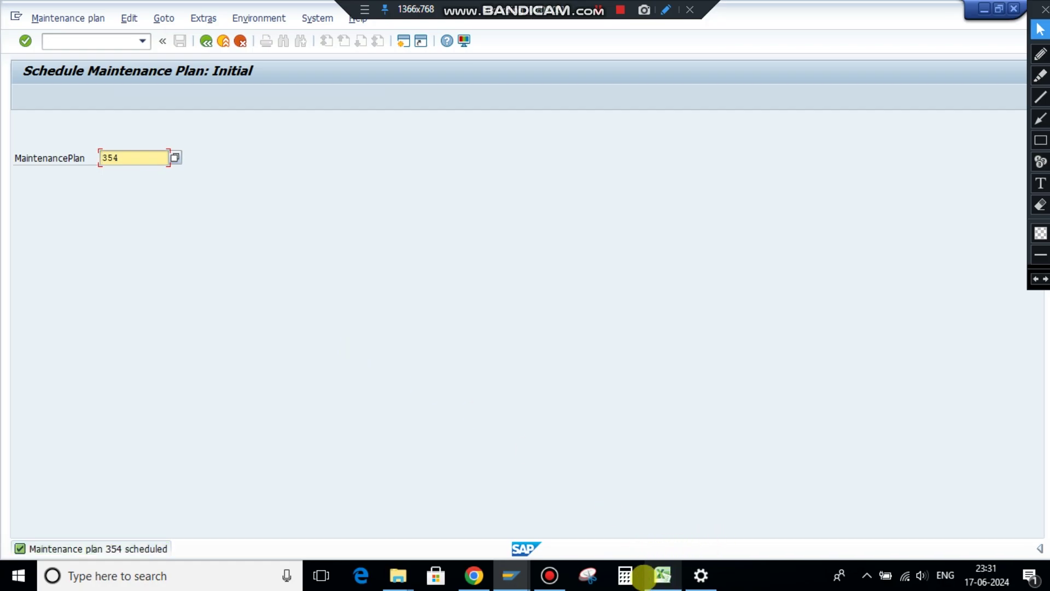
- Switch to the Excel training sheet and enter 350,351,352,353,354 in cell E50 of the IP10 scheduling row
left_click(662, 575)
left_click(596, 388)
type("3")
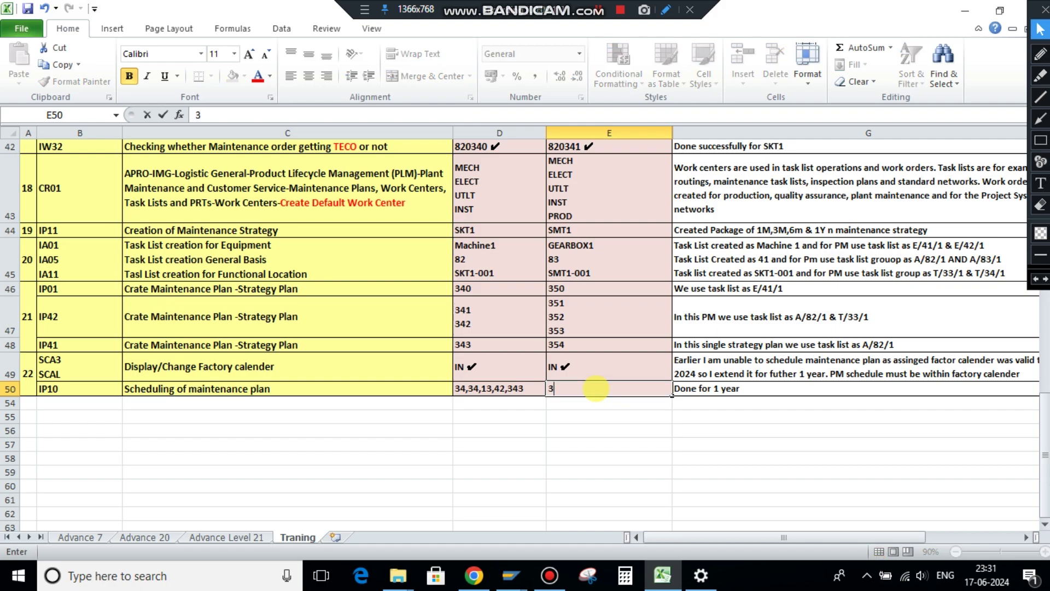
type("50,351,352,3")
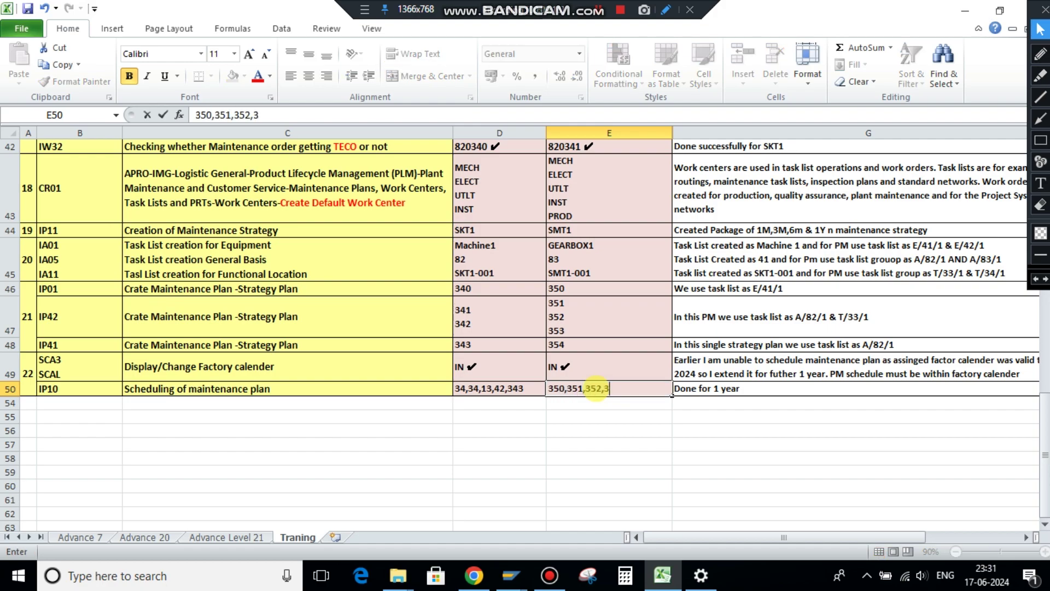
type("53,354")
left_click(585, 417)
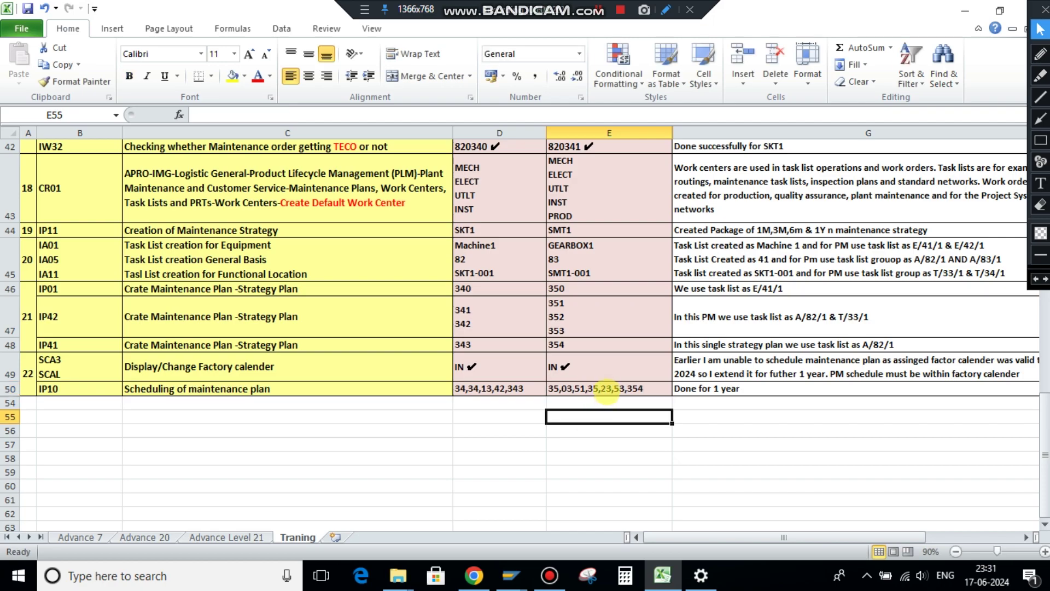
- Open the plan number entry in cell E50 of the IP10 row for editing
left_click(607, 392)
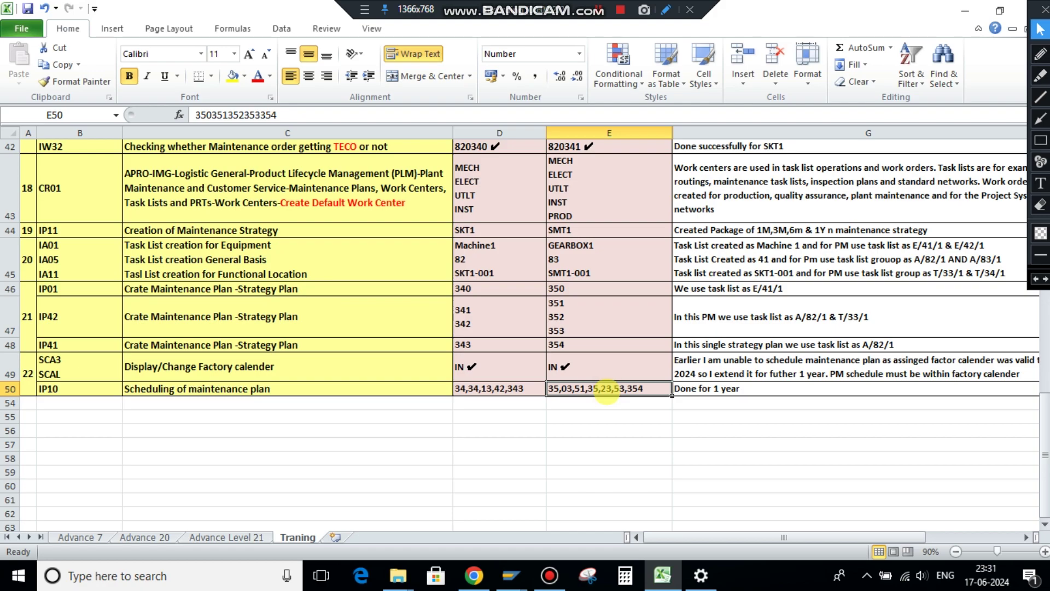
double_click(607, 392)
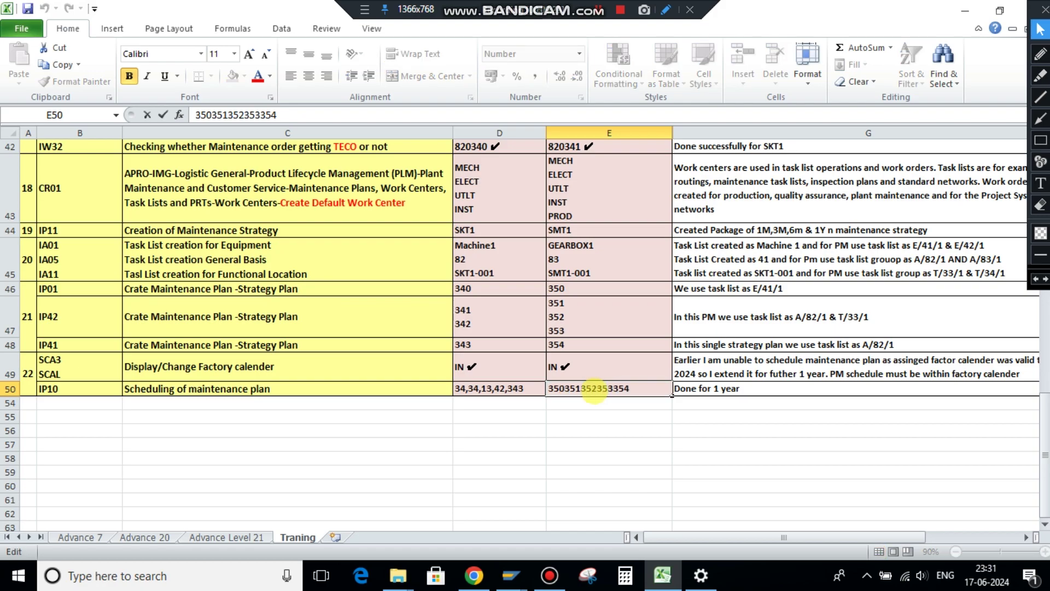